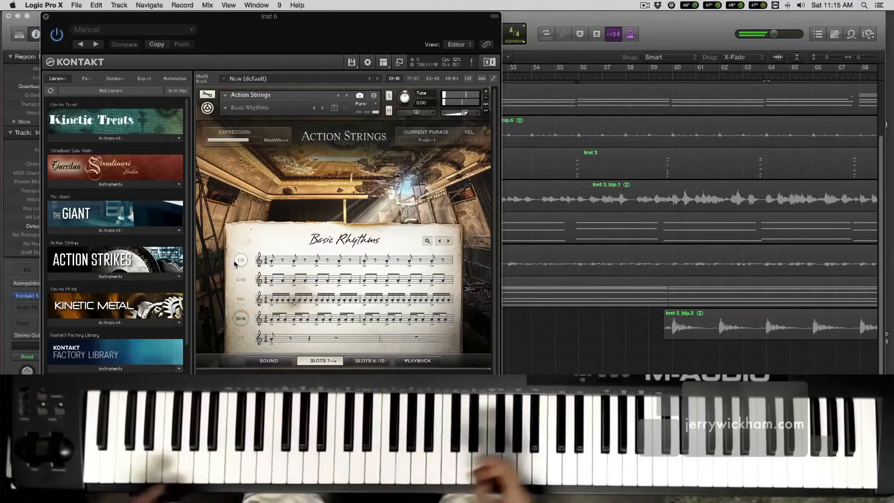
Audition Action Strings' low ensemble phrases, from Triplets2 low and Bulgar. 16ths low to Fires of War(low) 3, and close the instrument window
left_click(270, 303)
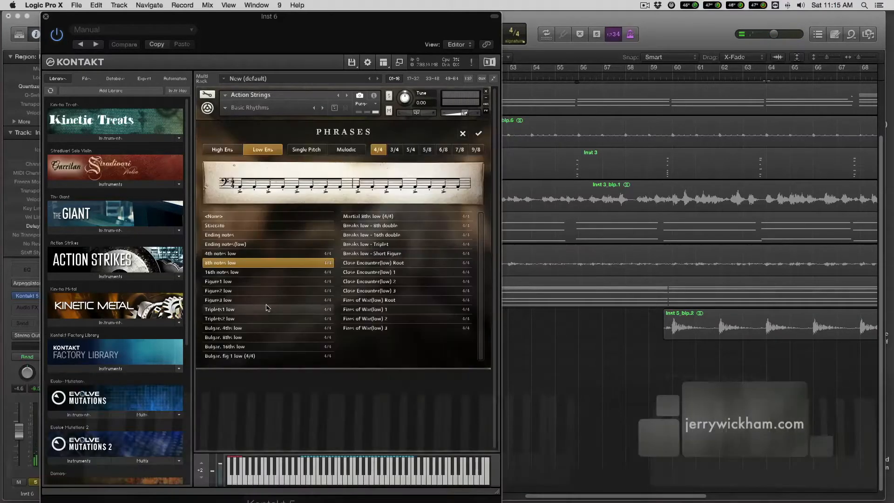
left_click(255, 321)
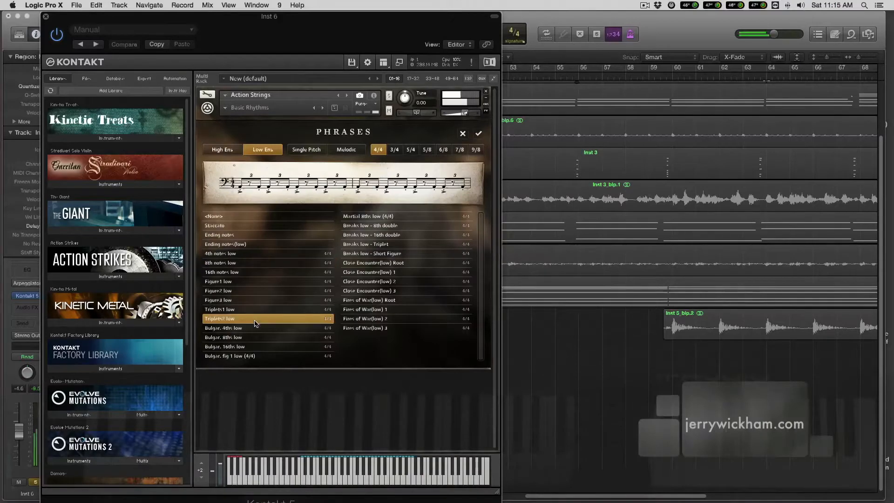
left_click(262, 347)
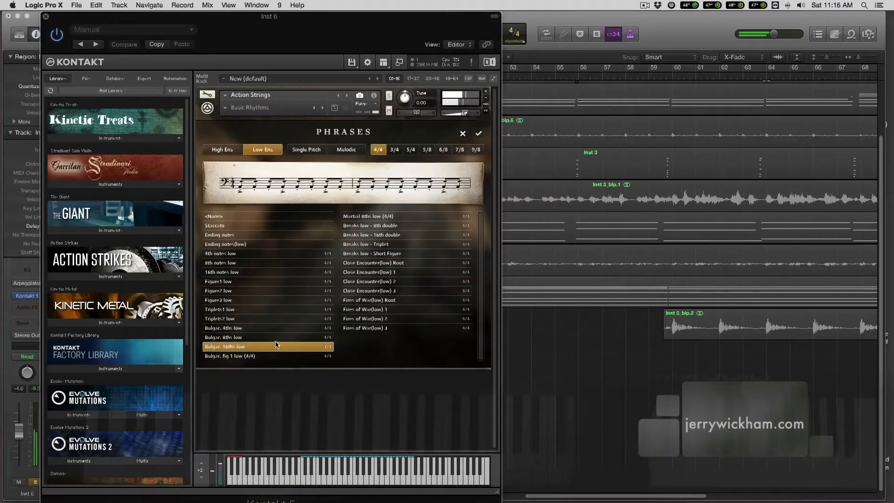
left_click(378, 218)
left_click(380, 245)
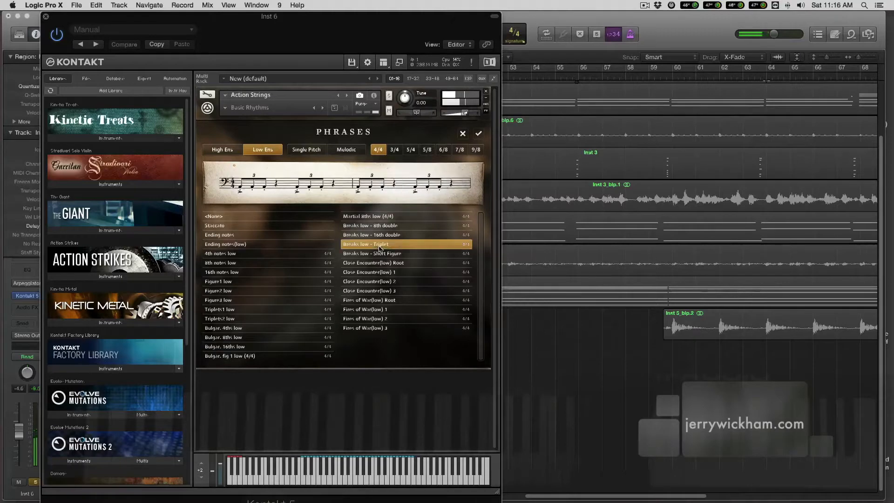
left_click(380, 263)
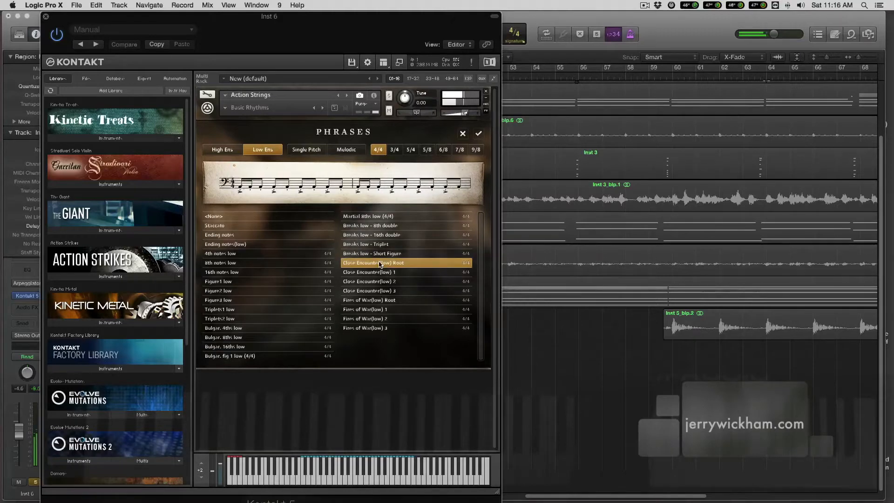
left_click(374, 300)
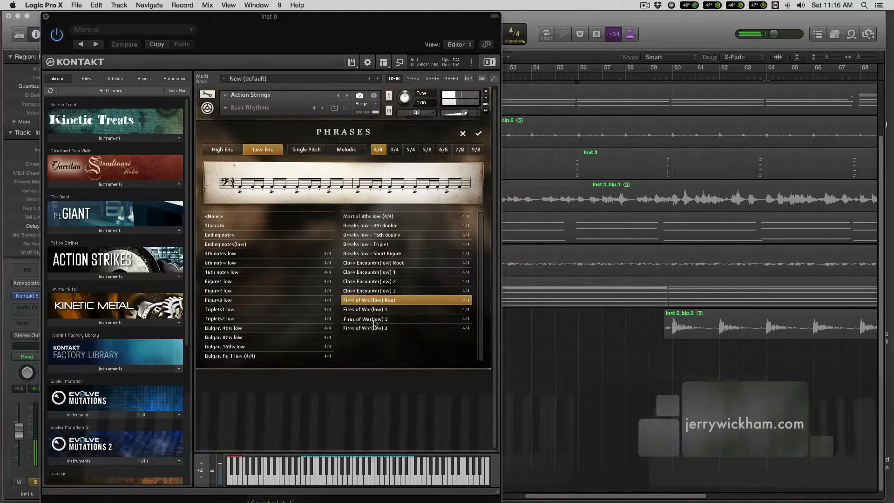
left_click(375, 321)
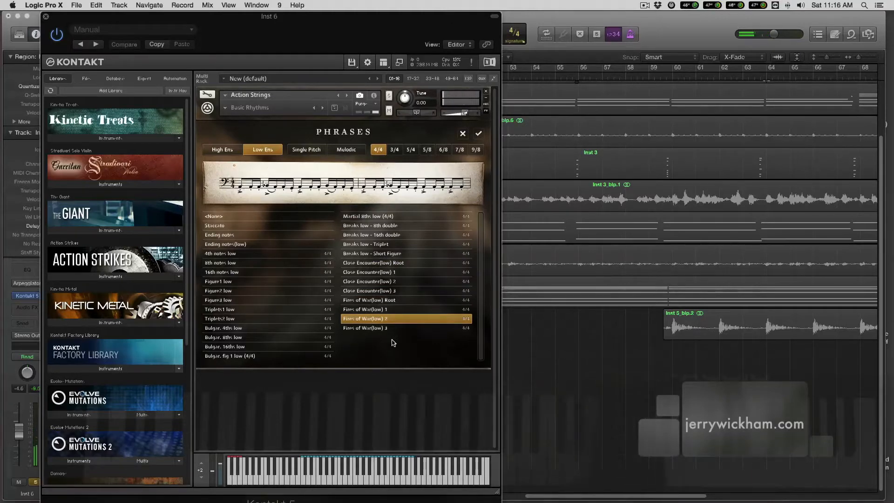
left_click(380, 329)
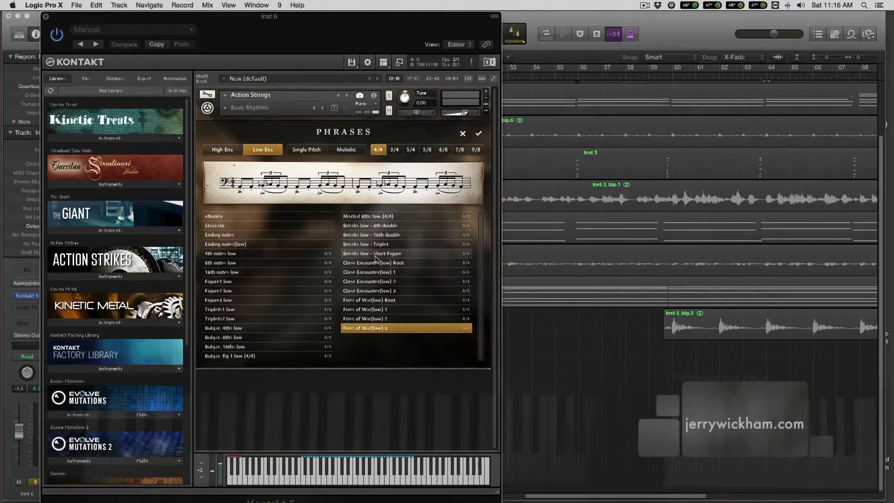
left_click(45, 17)
Select the Inst 1 track, open its Arpeggiator, and look through the factory presets without loading one
scroll(116, 248, "up", 3)
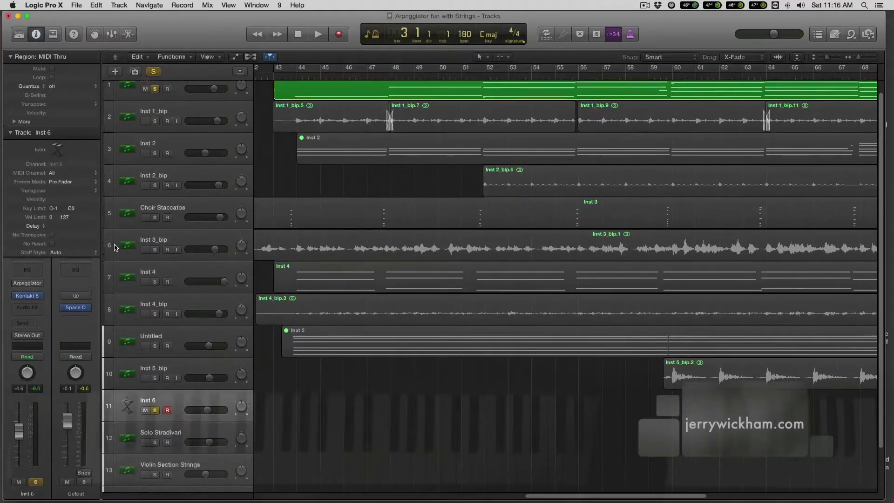
scroll(116, 248, "up", 2)
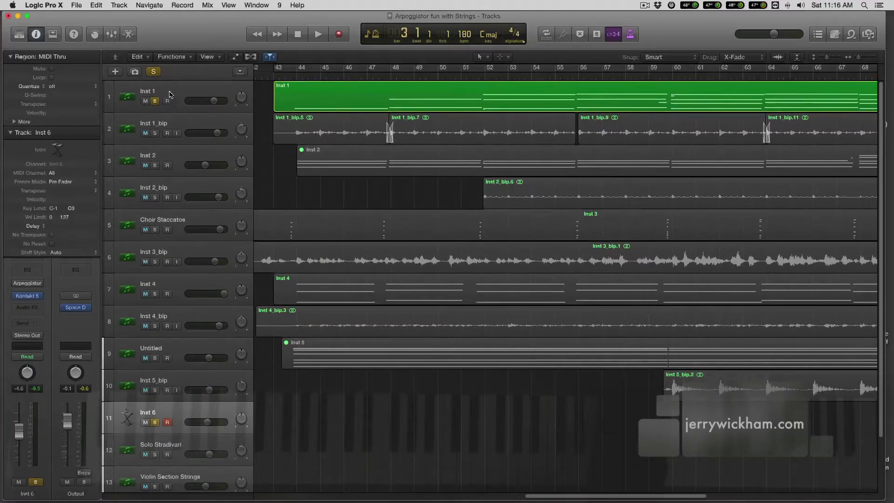
left_click(170, 92)
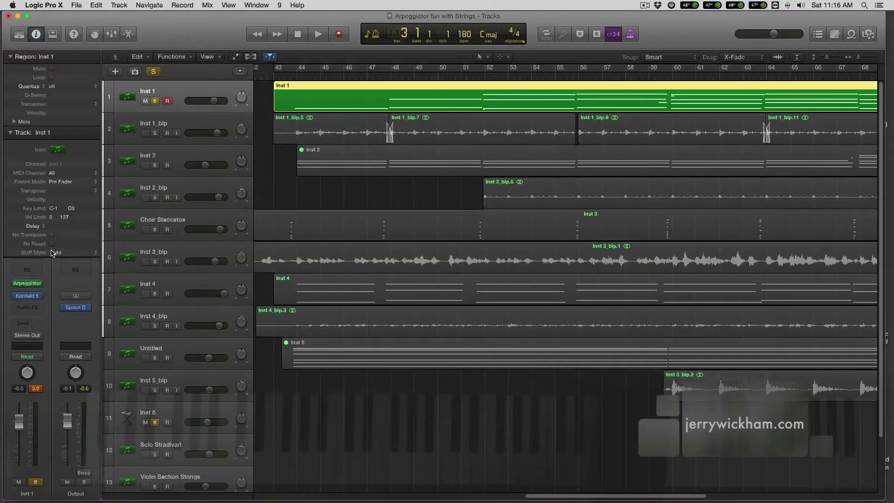
left_click(26, 284)
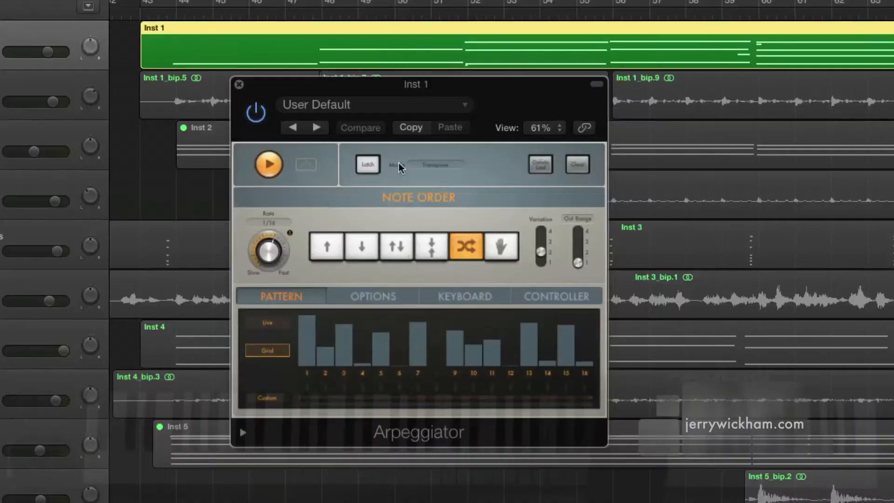
left_click(368, 106)
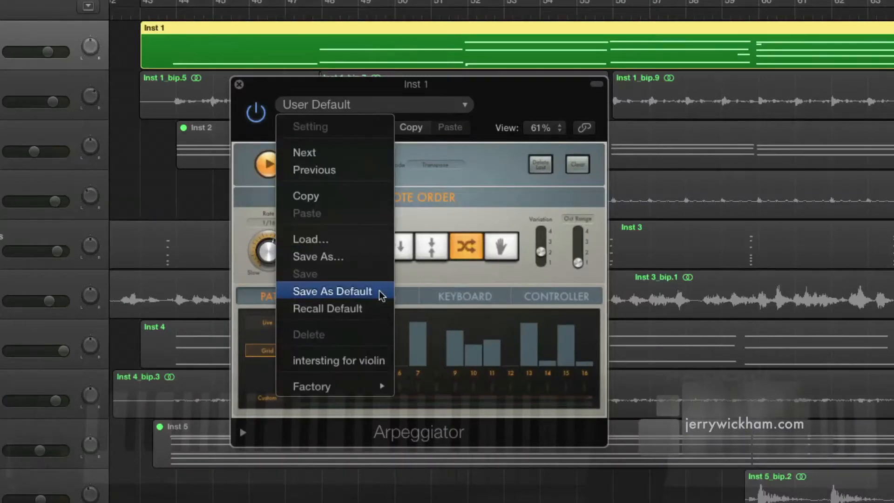
mouse_move(374, 387)
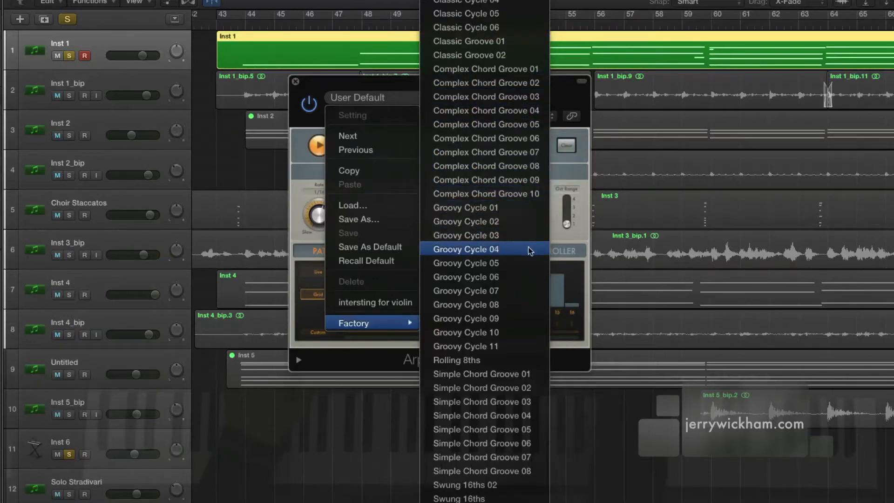
left_click(582, 344)
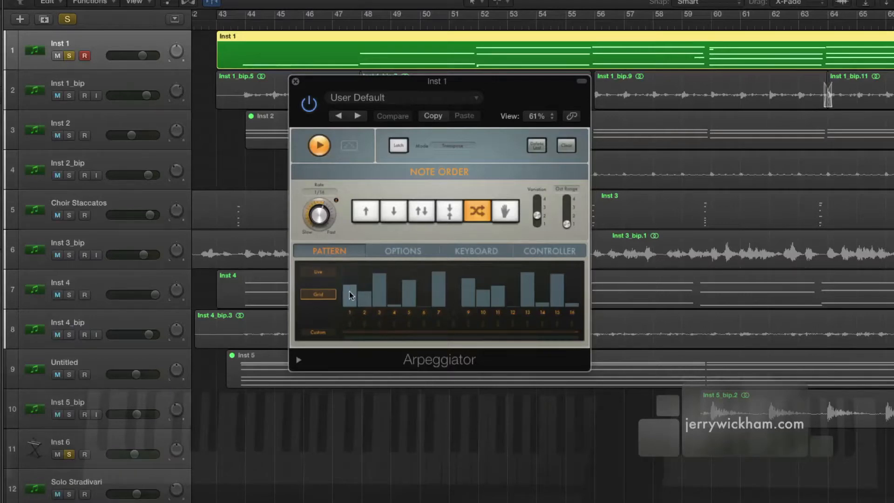
Raise step 1 in the Inst 1 Arpeggiator's pattern grid to about full height and close the plug-in window
left_click_drag(349, 291, 349, 270)
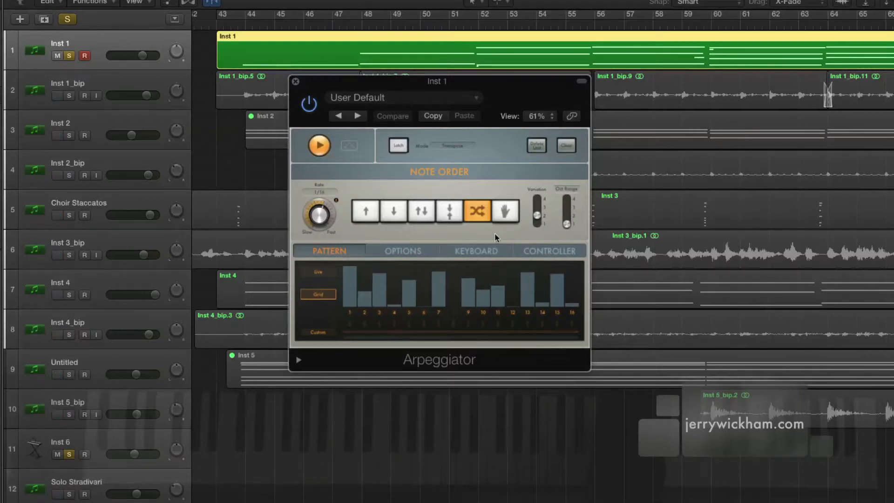
left_click(296, 83)
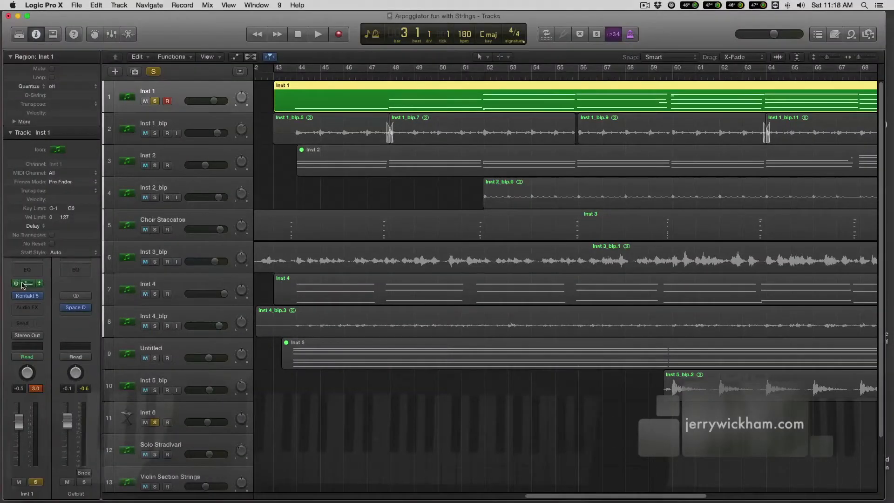
Check which Kontakt instrument is loaded on Inst 1, close it, and review the track's Arpeggiator settings
left_click(27, 296)
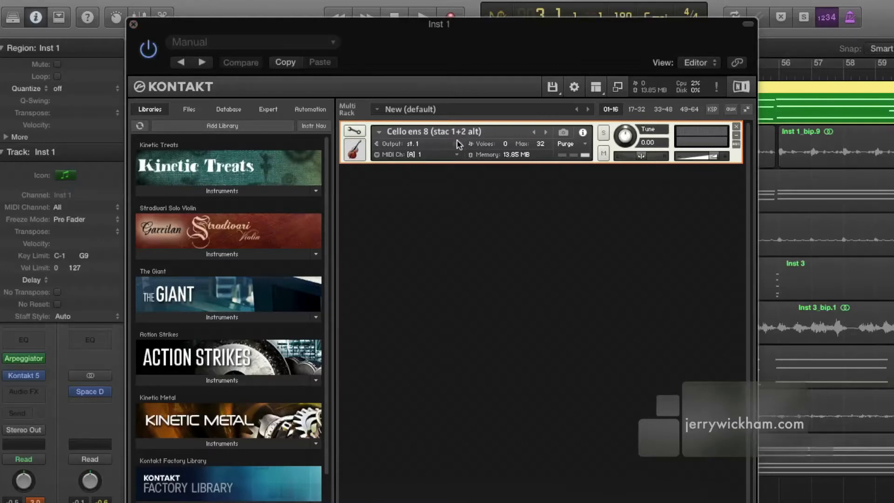
left_click(134, 25)
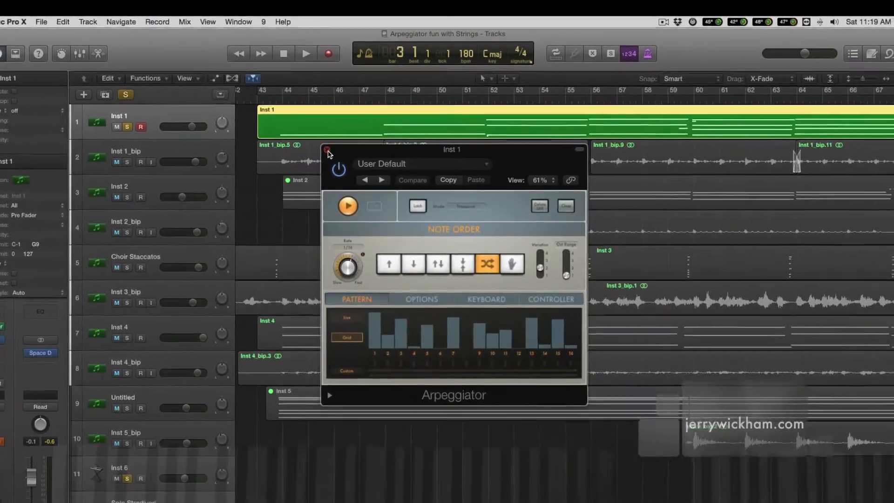
left_click(320, 152)
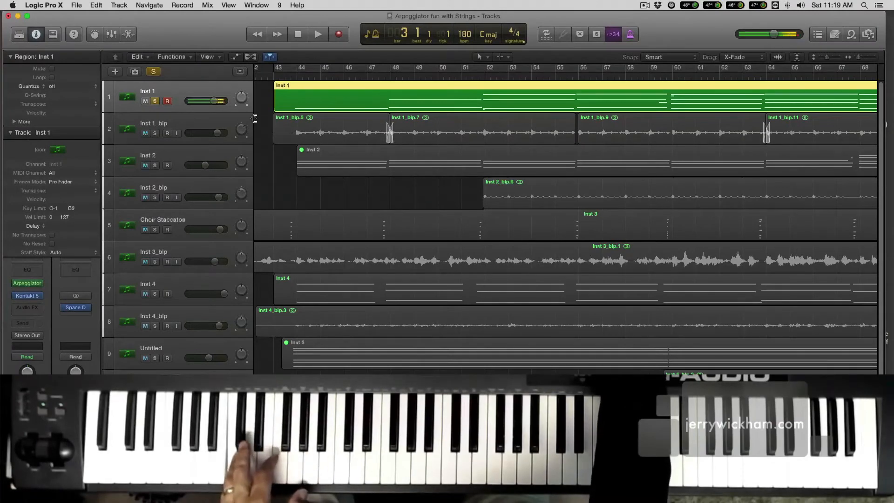
left_click(27, 283)
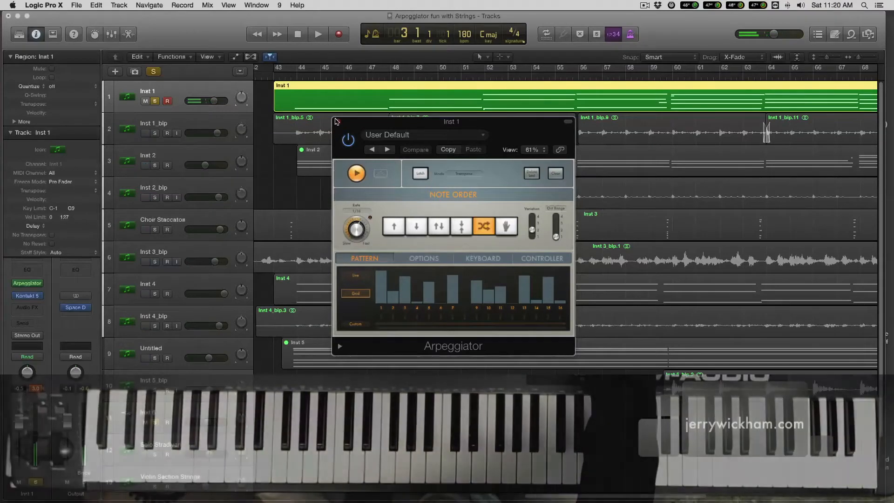
Turn off solo on Inst 1 and solo the Inst 2 track, moving the Arpeggiator window clear of the track regions
left_click(154, 101)
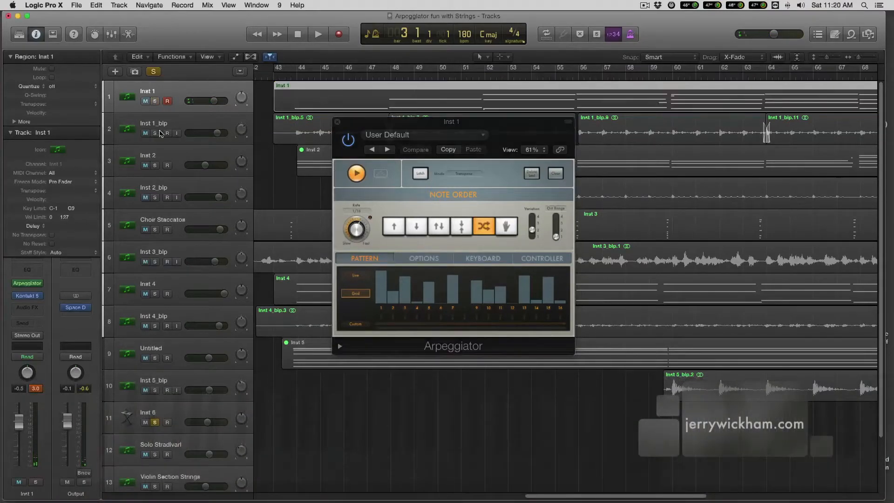
left_click(173, 156)
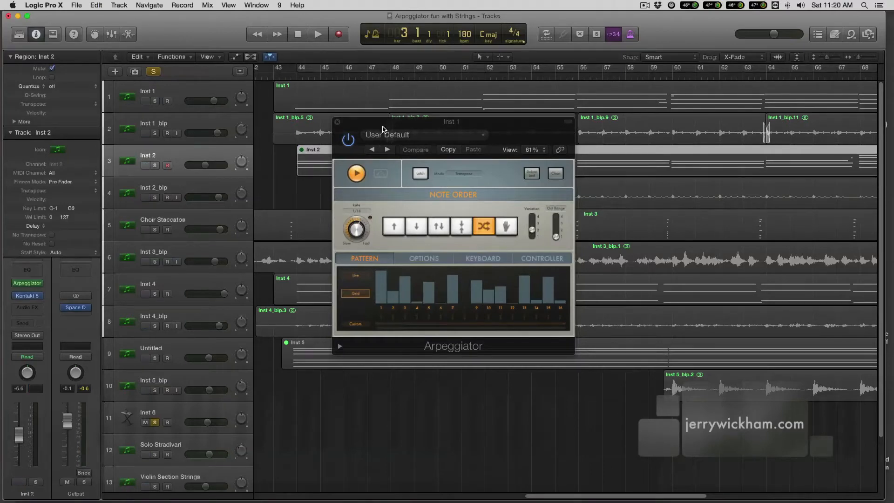
left_click_drag(393, 124, 481, 236)
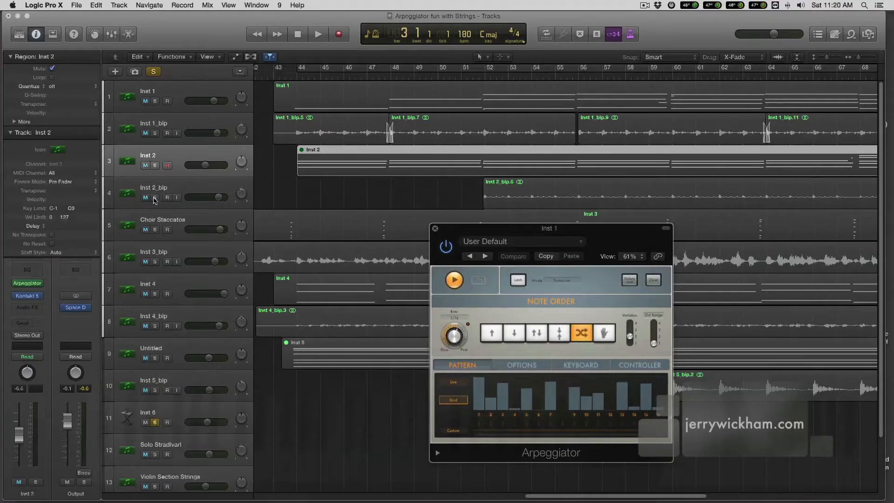
left_click(155, 166)
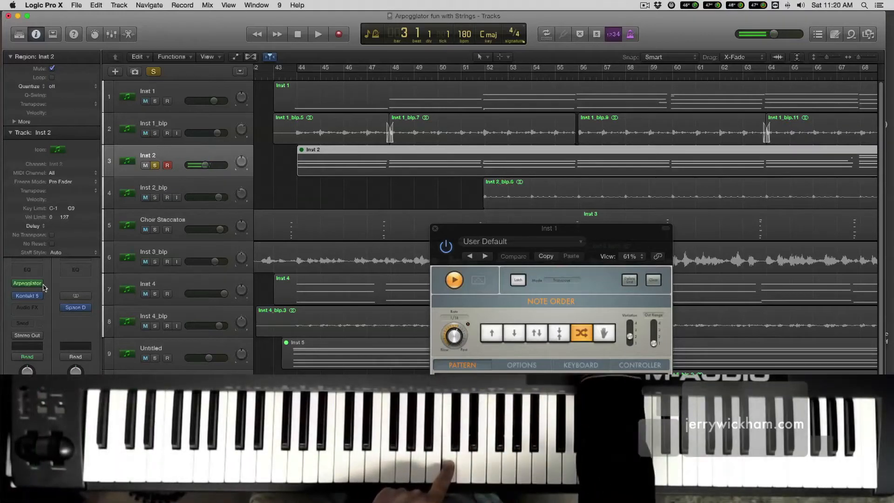
Examine the Arpeggiator's note order and pattern on Inst 2, and close both open Arpeggiator windows
left_click(28, 285)
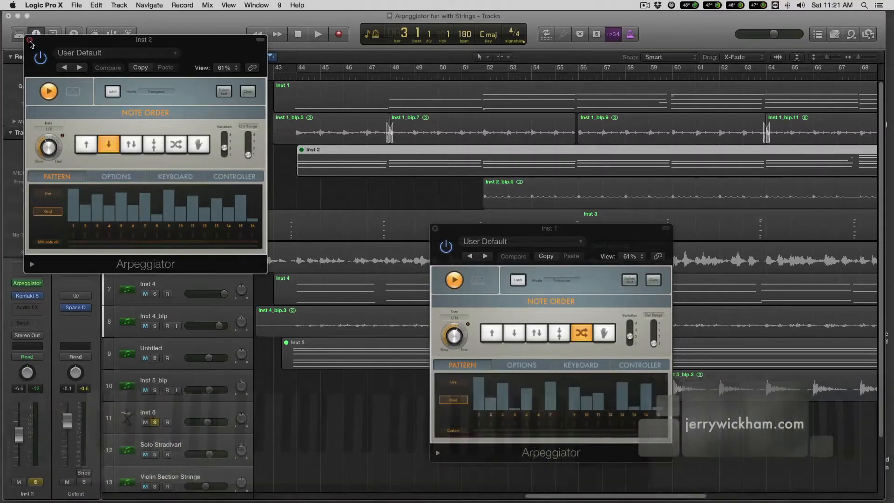
left_click(29, 41)
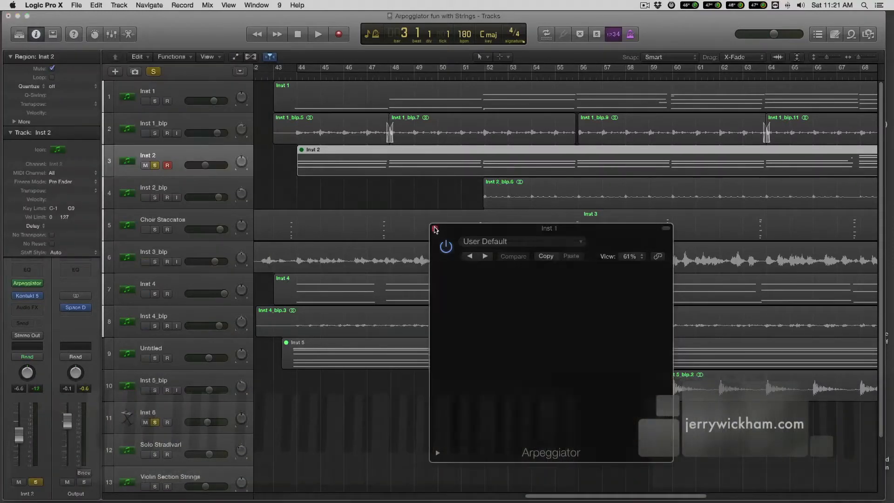
left_click(435, 228)
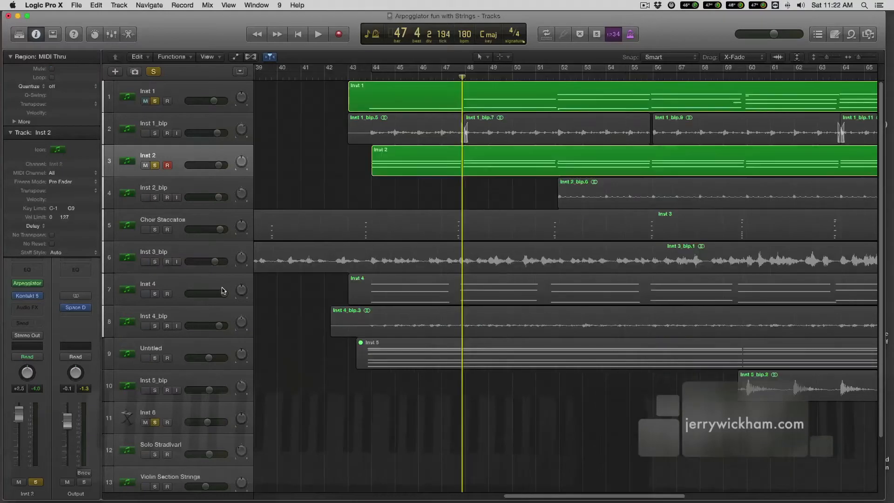
Solo the Inst 5_bip audio track and the Untitled instrument track directly above it
scroll(260, 294, "down", 1)
scroll(260, 295, "down", 1)
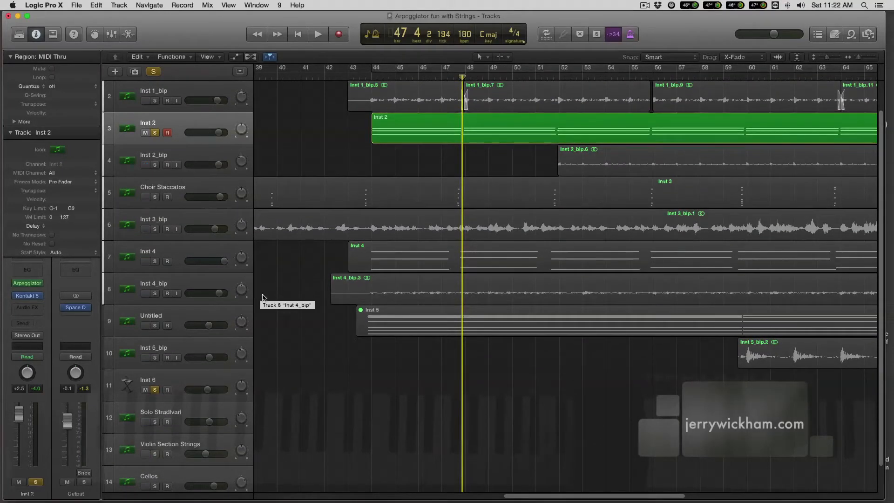
left_click(179, 347)
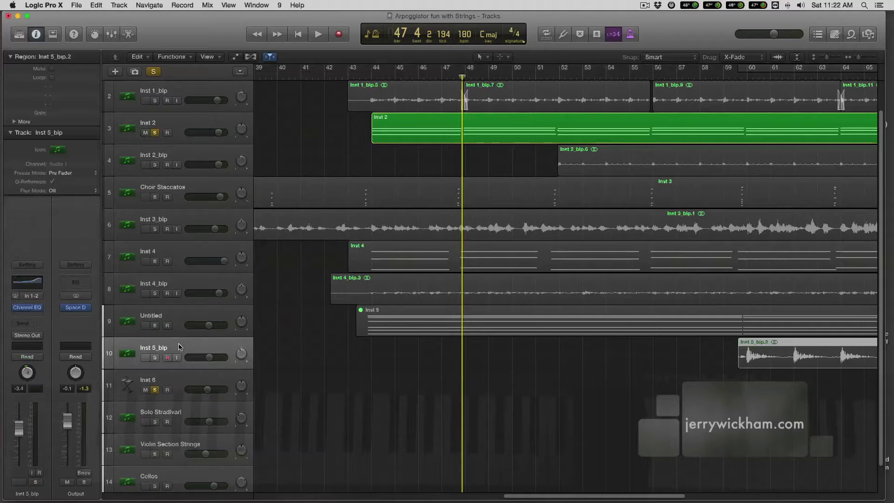
left_click(155, 358)
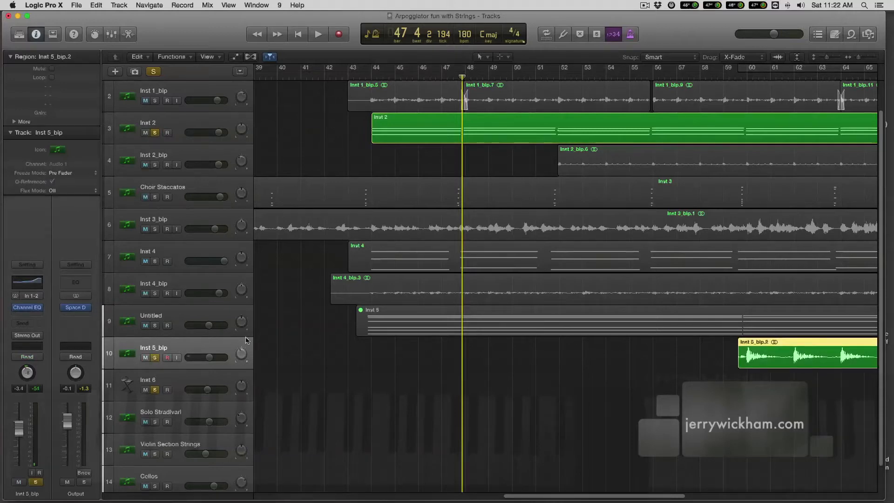
left_click(156, 326)
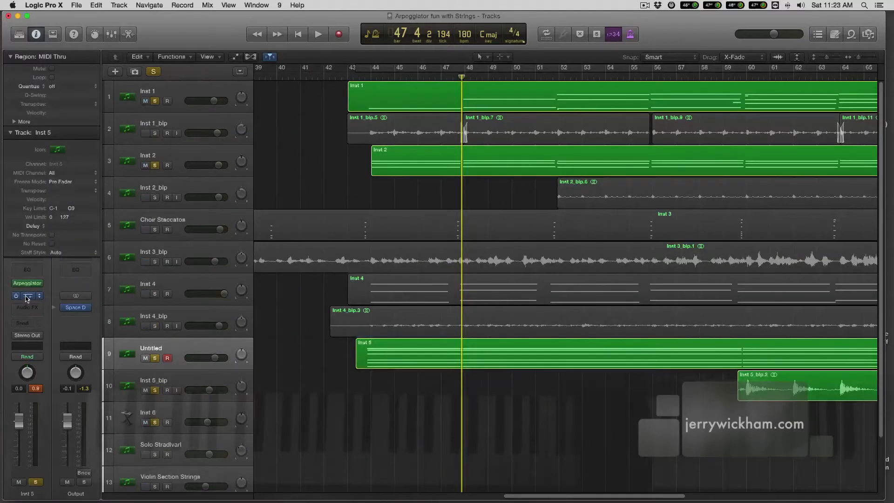
Inspect the Untitled track's ARIA Player instrument and its Arpeggiator preset, moving the Arpeggiator window over the arrangement
left_click(27, 297)
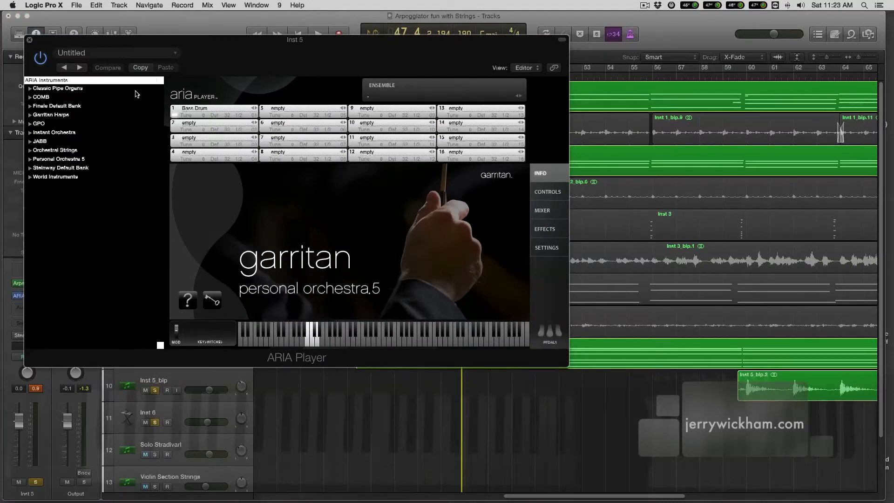
left_click(30, 41)
left_click(28, 283)
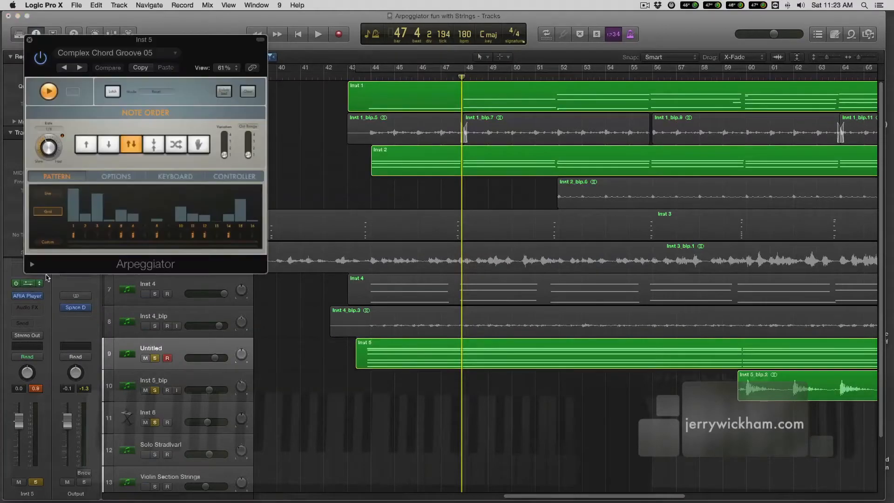
left_click_drag(186, 41, 560, 167)
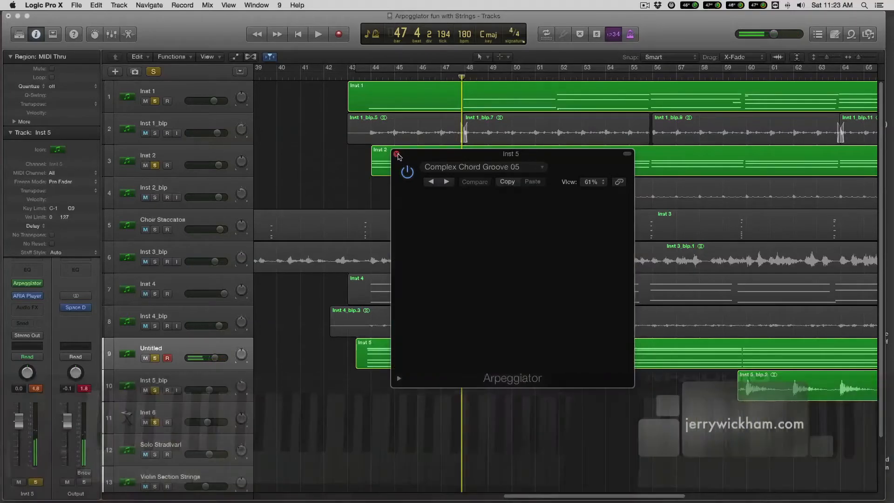
Close the Inst 5 Arpeggiator window and move the playhead back to bar 43
left_click(396, 154)
left_click(343, 75)
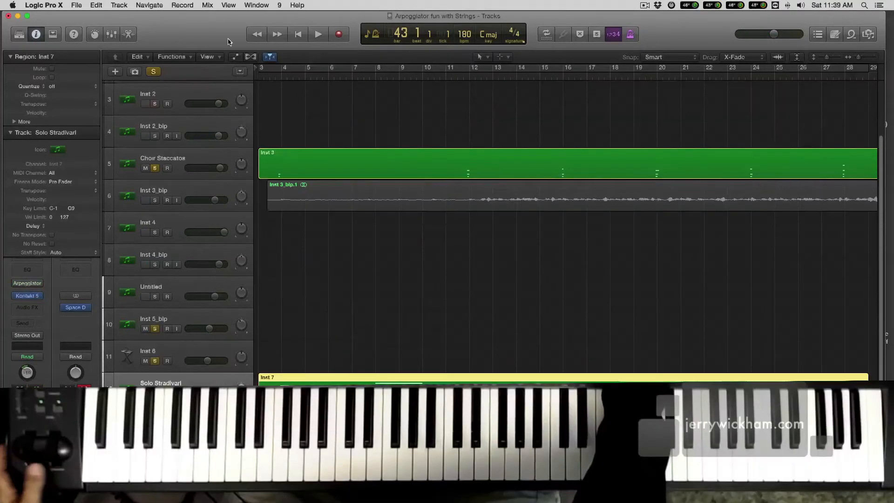
Inspect the Kontakt instrument loaded on the Solo Stradivari track and close its window
scroll(213, 154, "up", 3)
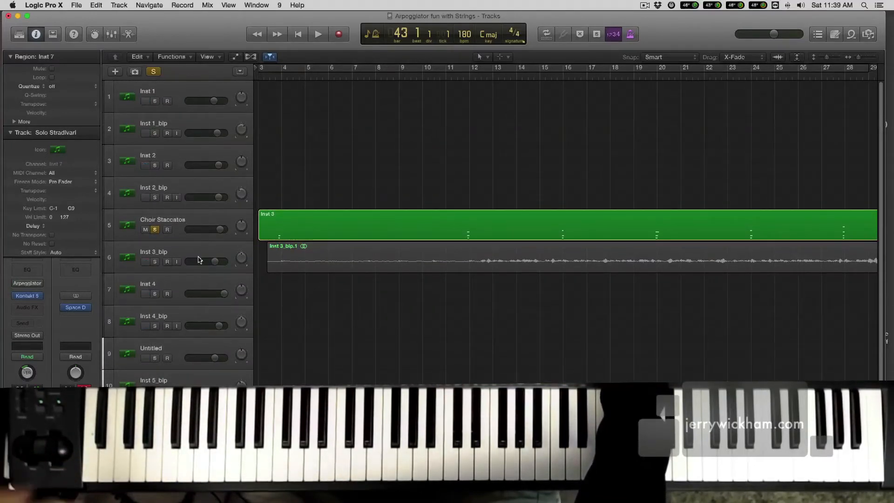
scroll(199, 259, "down", 4)
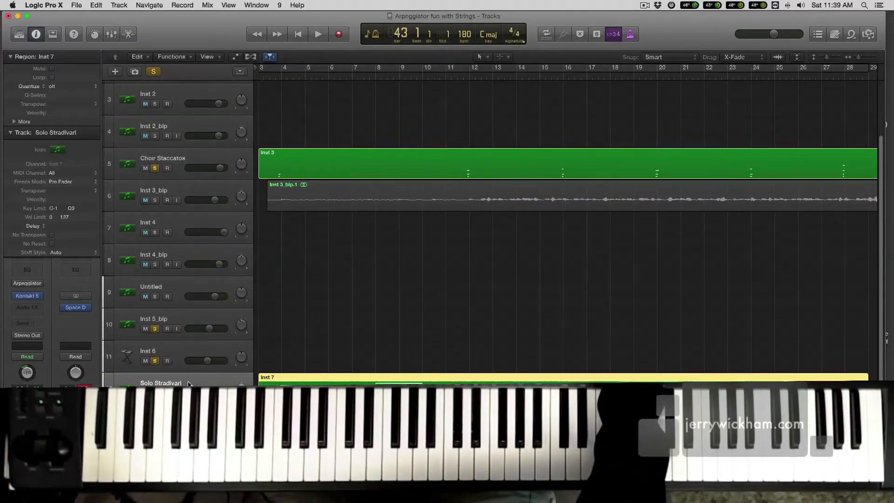
left_click(27, 296)
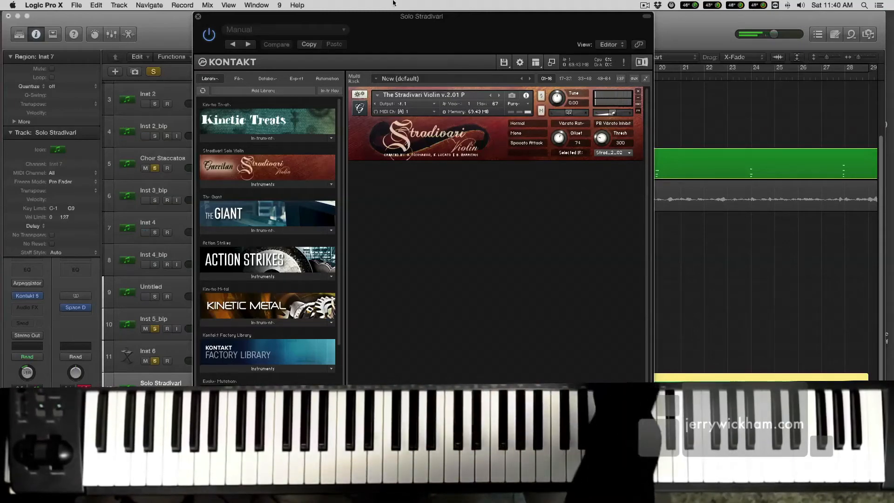
left_click(199, 17)
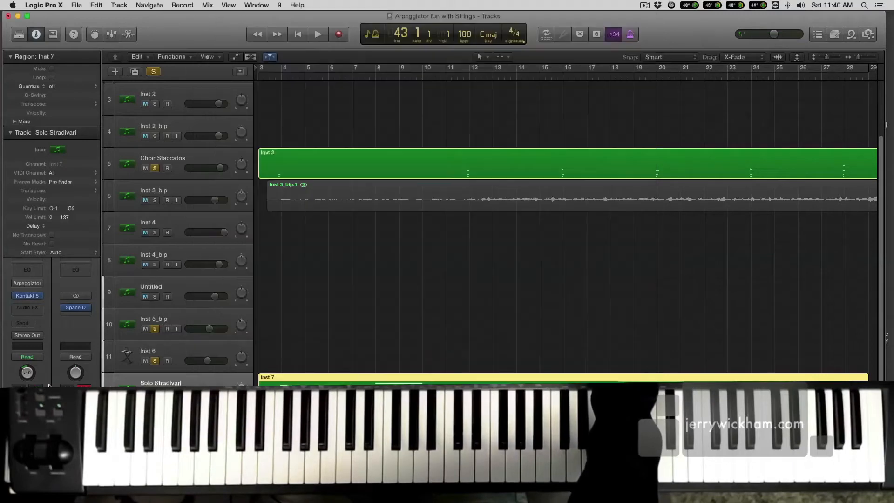
Turn on the Solo Stradivari track's Arpeggiator, moving its window over the arrangement to view the pattern, and close it
left_click(25, 285)
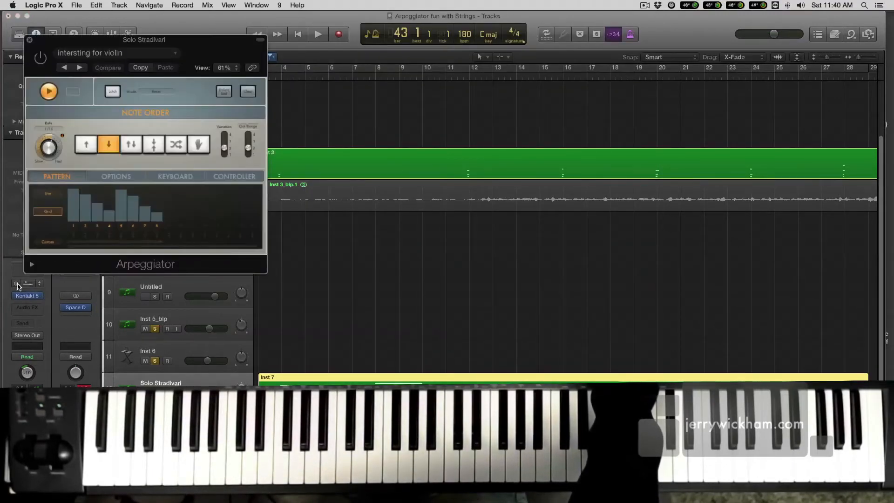
left_click_drag(209, 55, 589, 160)
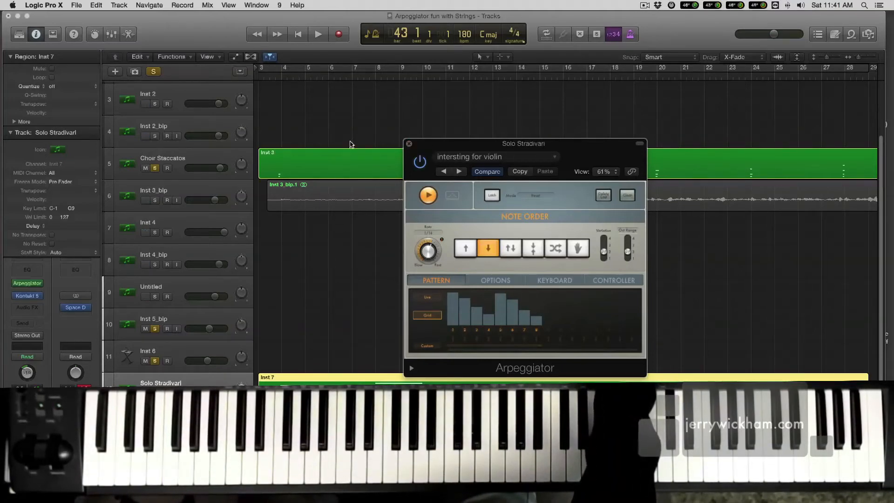
left_click(409, 144)
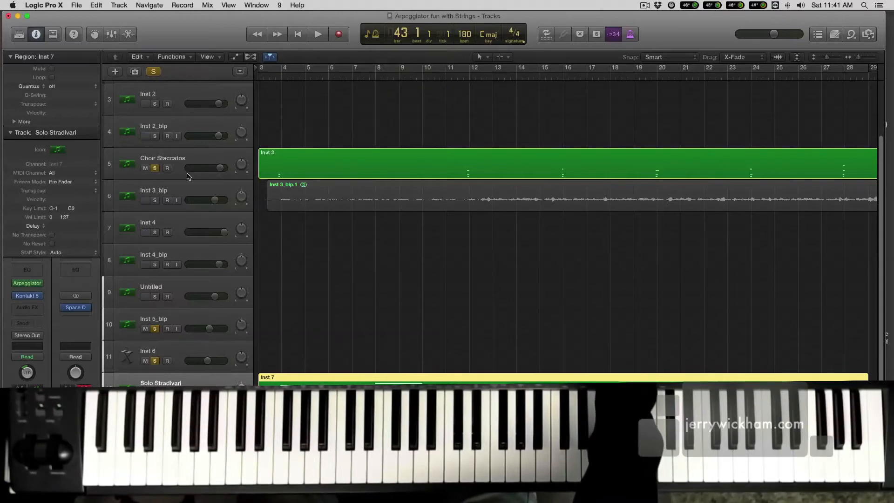
Turn off solo on the Choir Staccatos track and play the Solo Stradivari part from bar 3
left_click(154, 168)
scroll(161, 169, "up", 3)
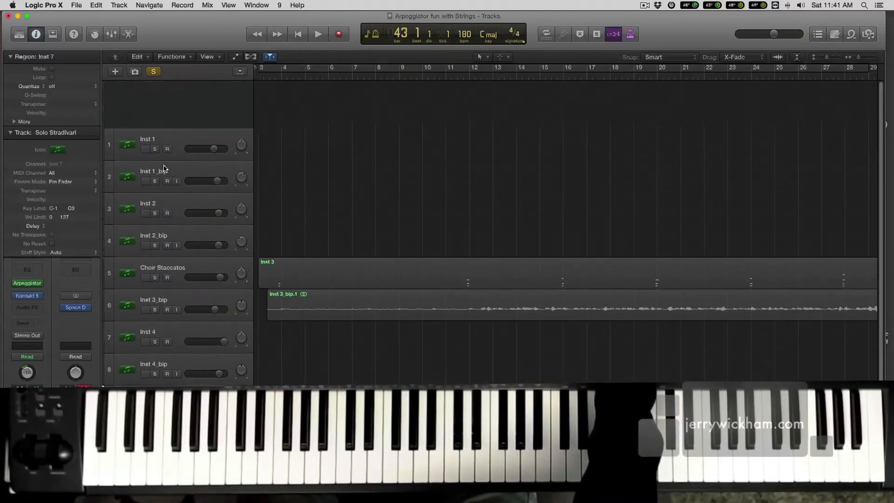
scroll(164, 168, "down", 3)
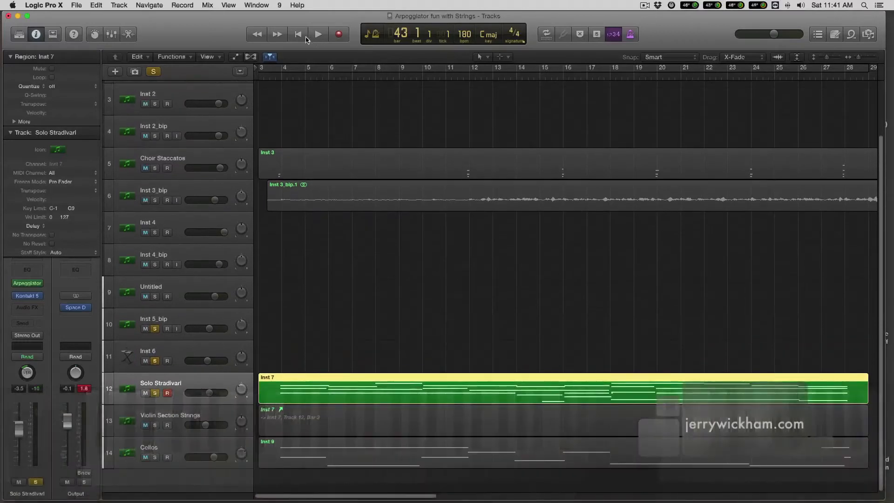
left_click(299, 39)
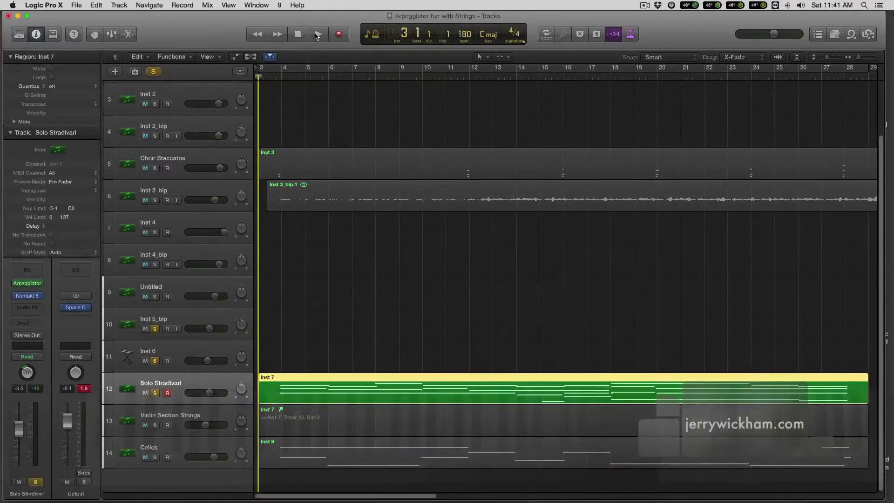
left_click(317, 36)
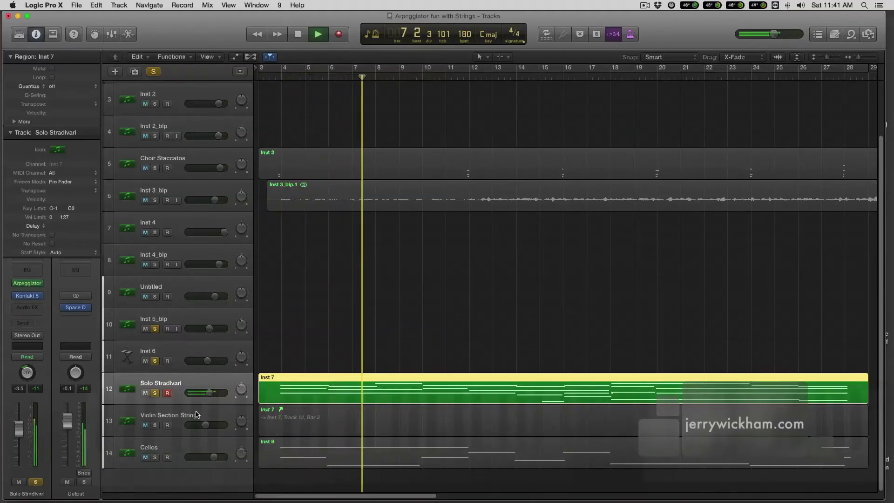
Inspect the Violin Section Strings track's Kontakt instrument during playback and close its window
left_click(146, 419)
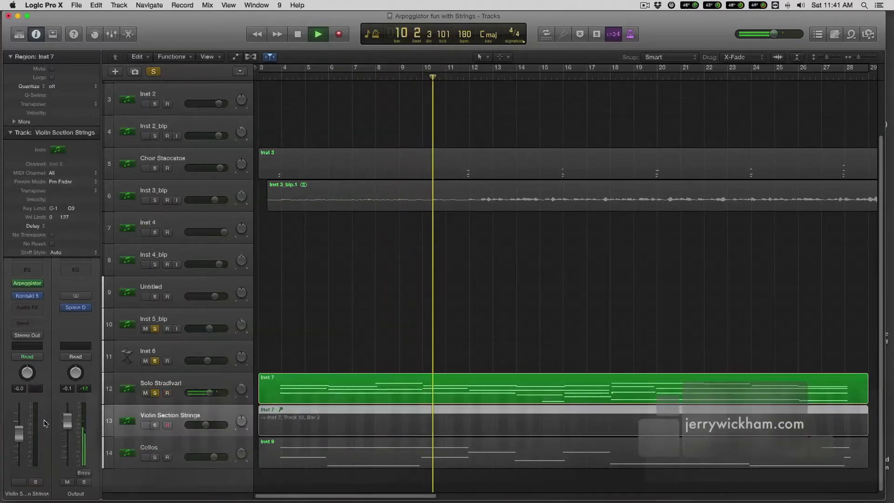
left_click(23, 296)
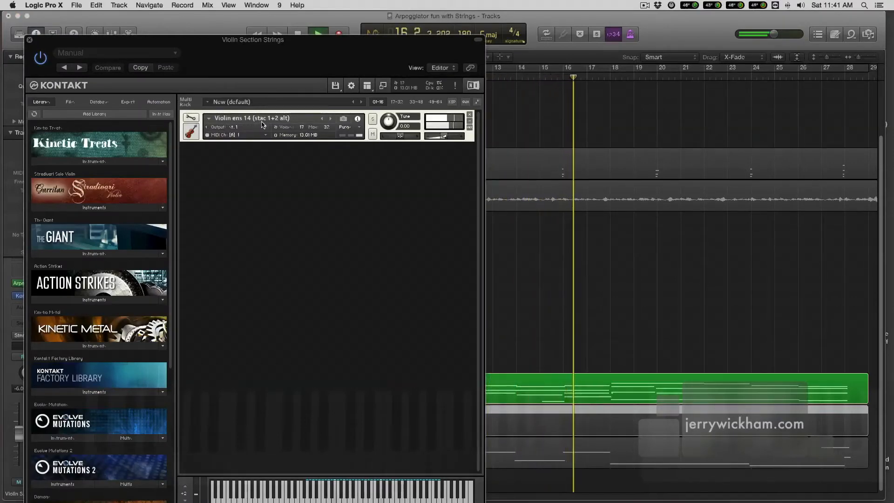
left_click(29, 40)
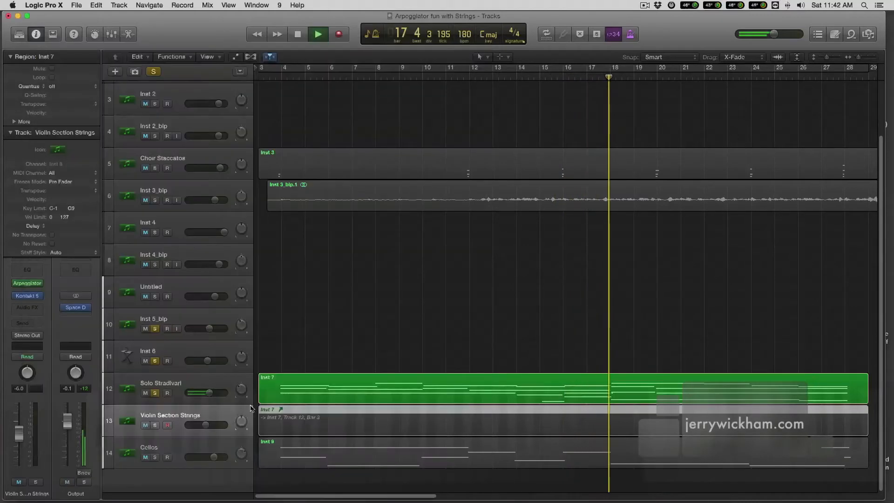
Solo the Violin Section Strings track at a slightly lower volume and replay it with Solo Stradivari from bar 3
left_click(155, 425)
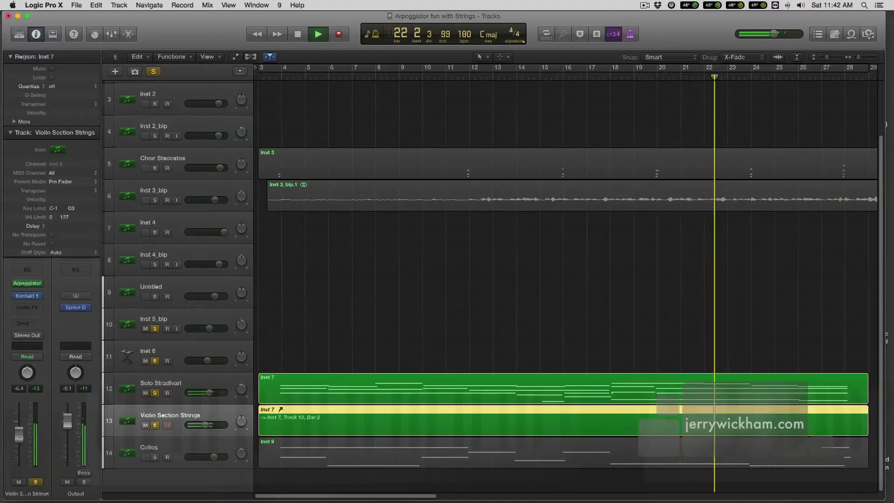
left_click_drag(20, 435, 19, 440)
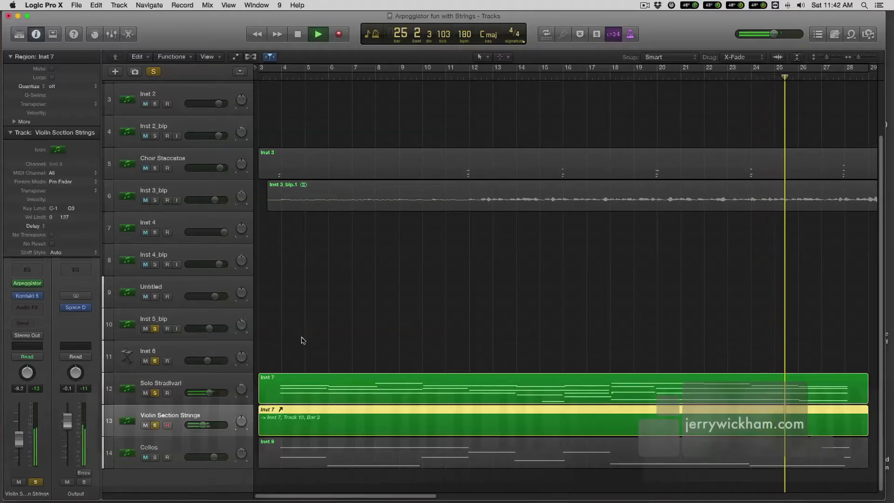
left_click(304, 34)
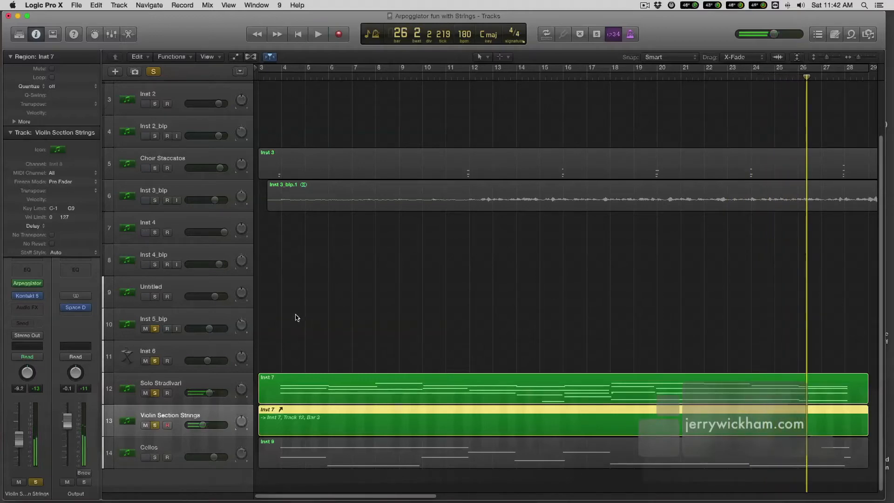
left_click(308, 38)
left_click(313, 36)
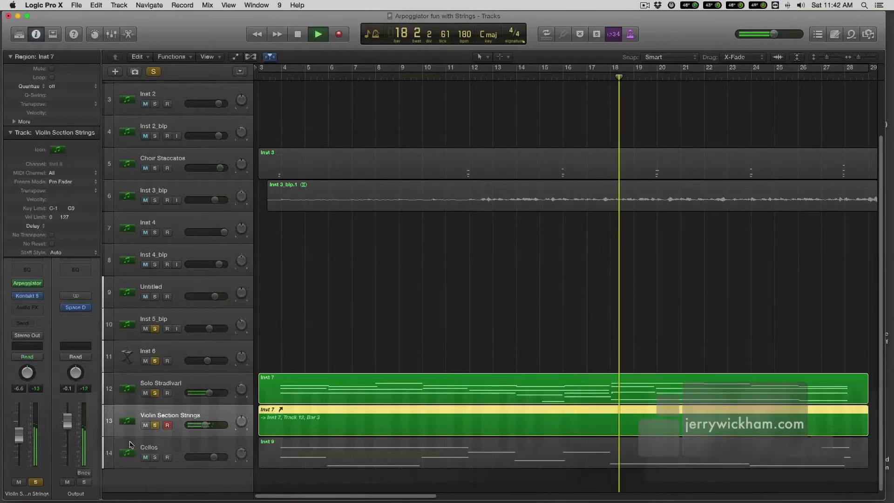
Solo the Cellos track as well and replay the three string parts from bar 3
left_click(154, 458)
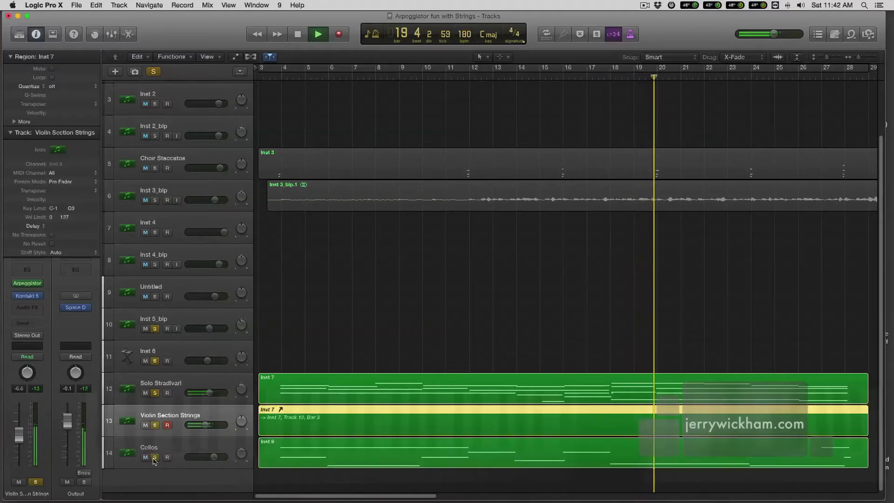
left_click(297, 34)
left_click(316, 36)
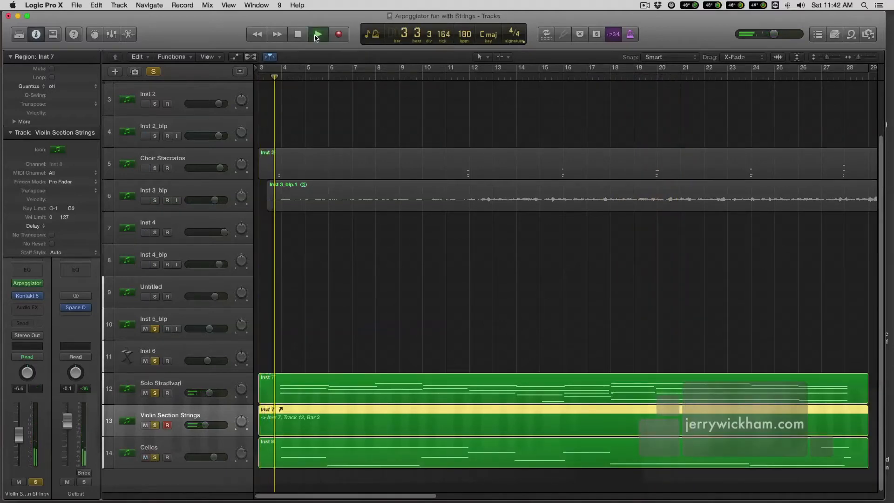
Examine the Cellos track's Arpeggiator pattern during playback, moving the window over the arrangement, and close it
key("Down")
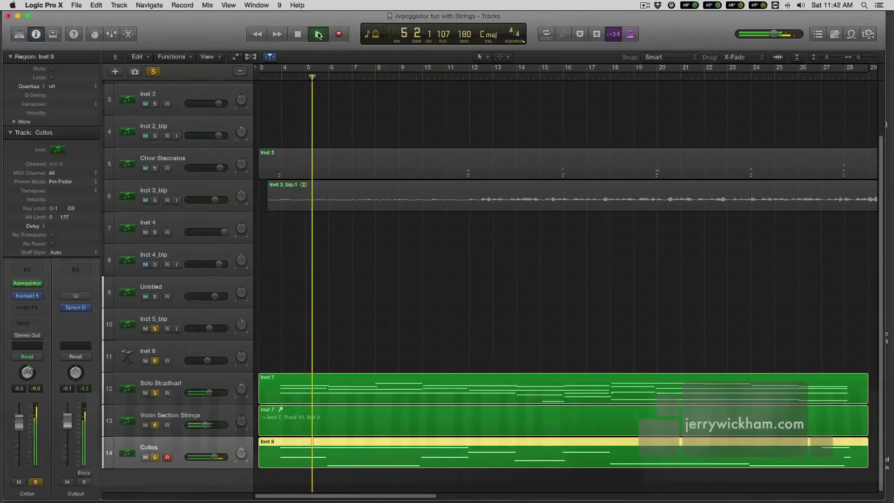
left_click(26, 283)
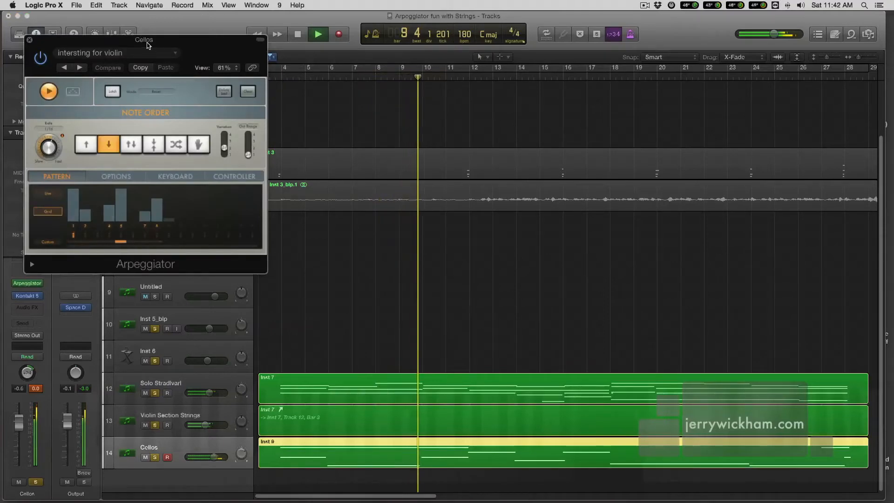
left_click_drag(150, 45, 428, 143)
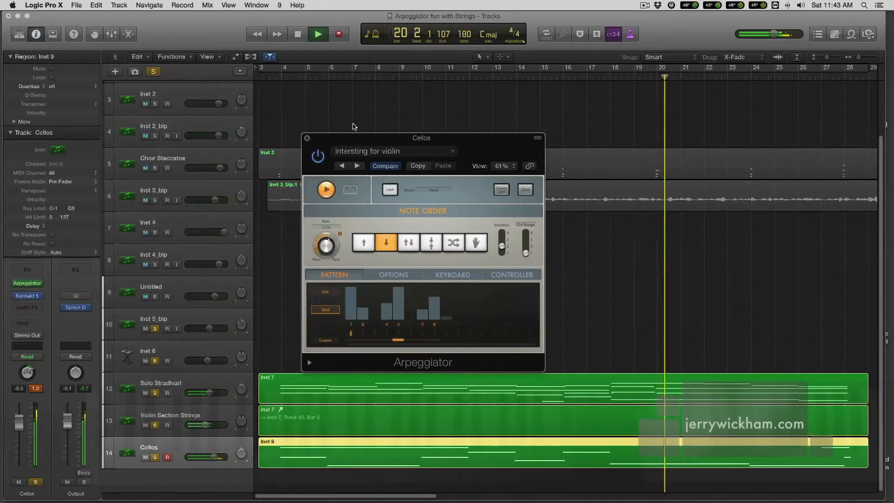
left_click(307, 138)
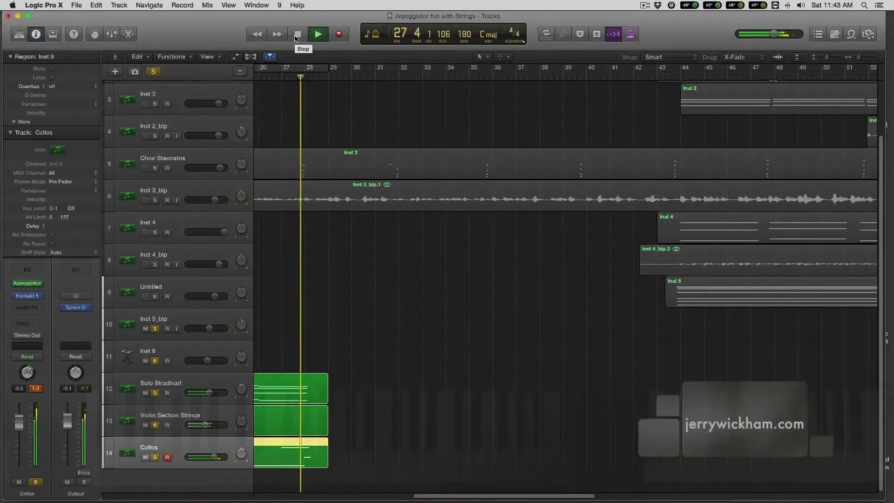
Stop playback, return the playhead to bar 3, and turn off solo on the Solo Stradivari track
left_click(296, 35)
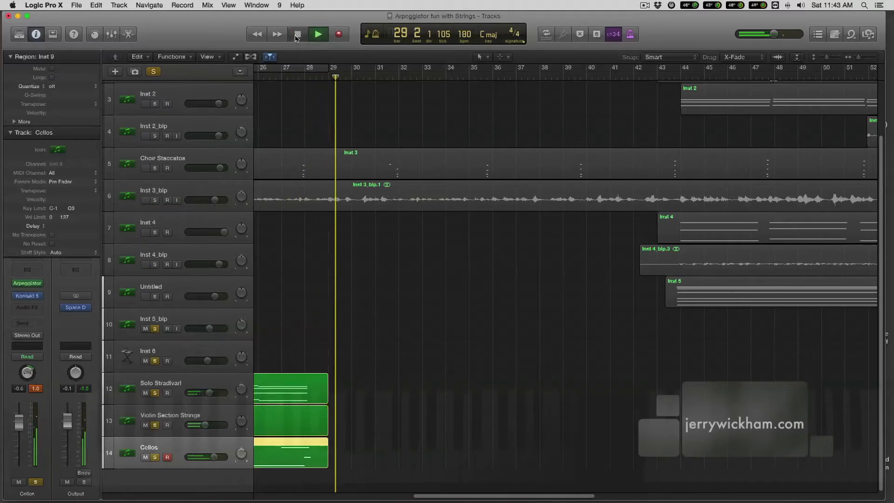
left_click(295, 35)
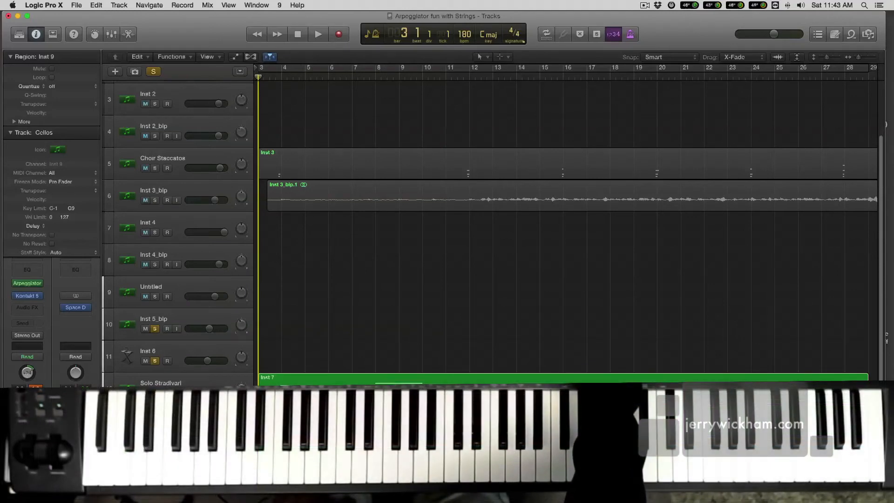
left_click(155, 393)
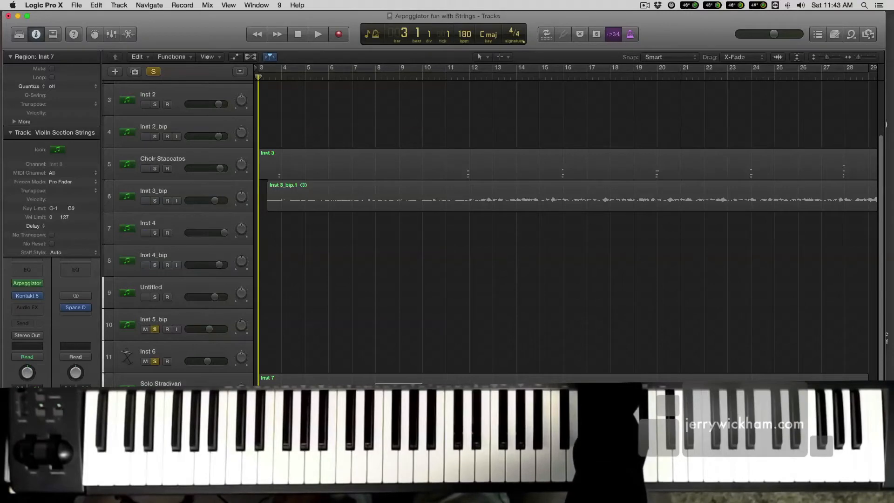
Open the Choir Staccatos track's Kontakt instrument and set the Voxos Phrase Builder patch to Sustain Only
scroll(177, 209, "up", 3)
left_click(170, 219)
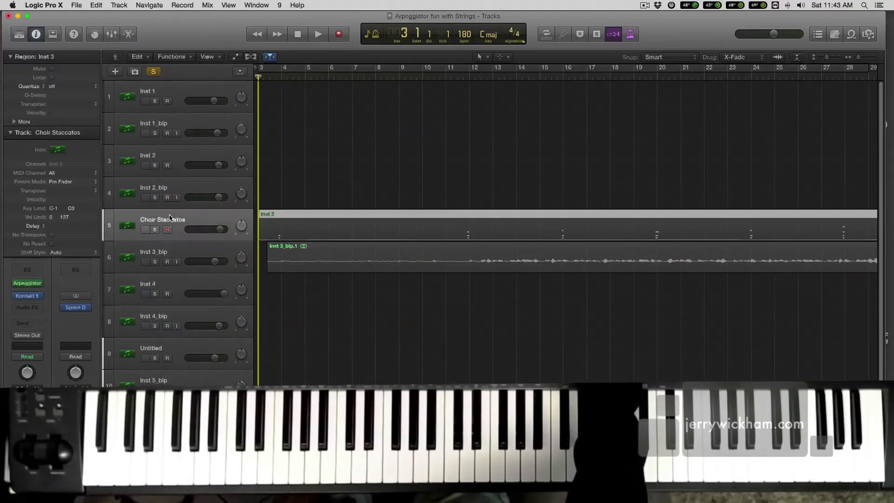
left_click(28, 297)
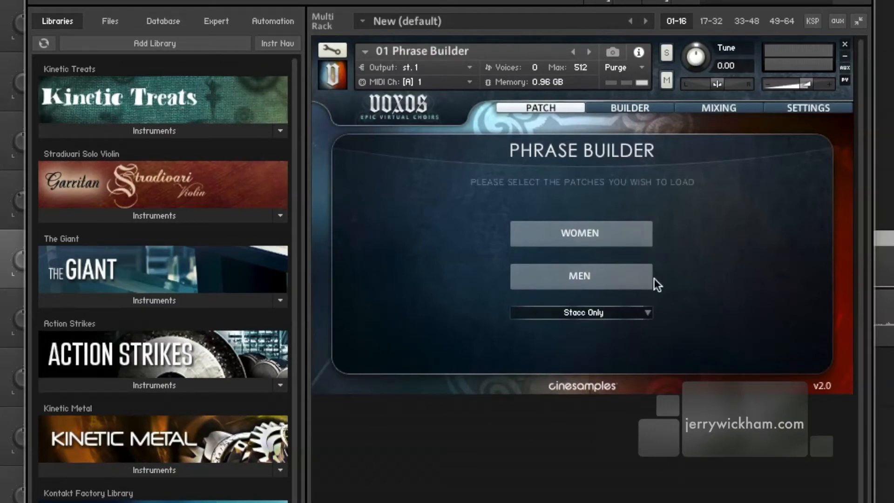
left_click(649, 313)
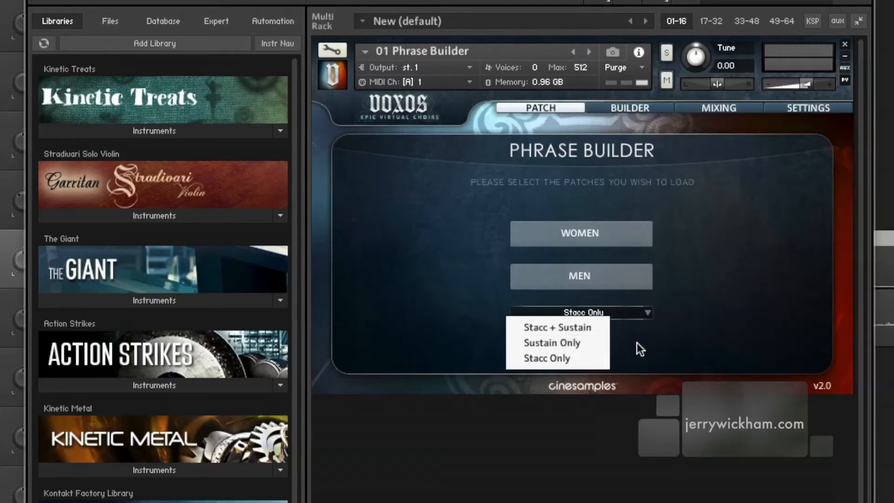
left_click(592, 343)
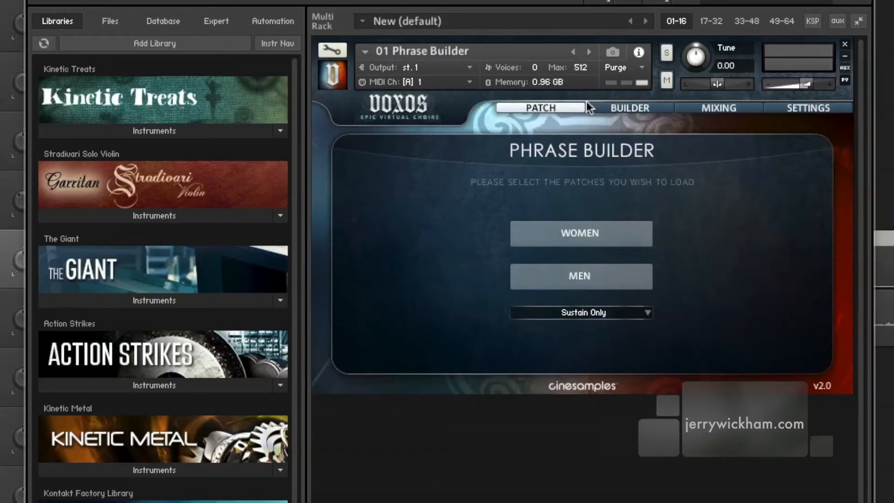
Show the syllable builder page of the Voxos Phrase Builder and advance the current phrase to 12
left_click(610, 108)
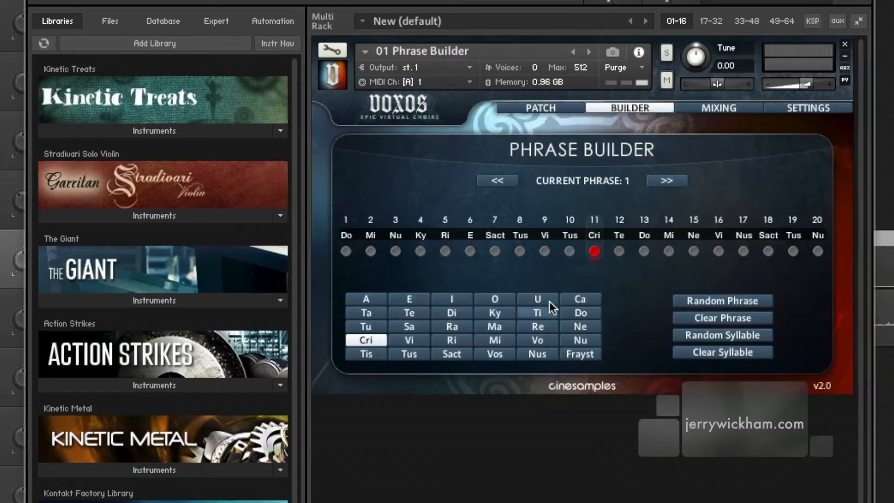
left_click(676, 180)
left_click(676, 181)
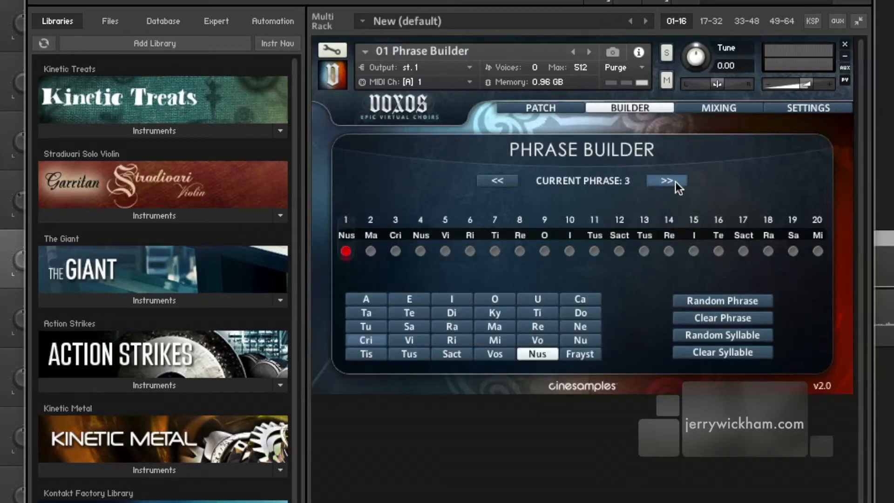
left_click(676, 181)
left_click(676, 181)
left_click(675, 180)
left_click(675, 181)
left_click(675, 181)
left_click(675, 181)
left_click(675, 181)
left_click(675, 181)
left_click(675, 180)
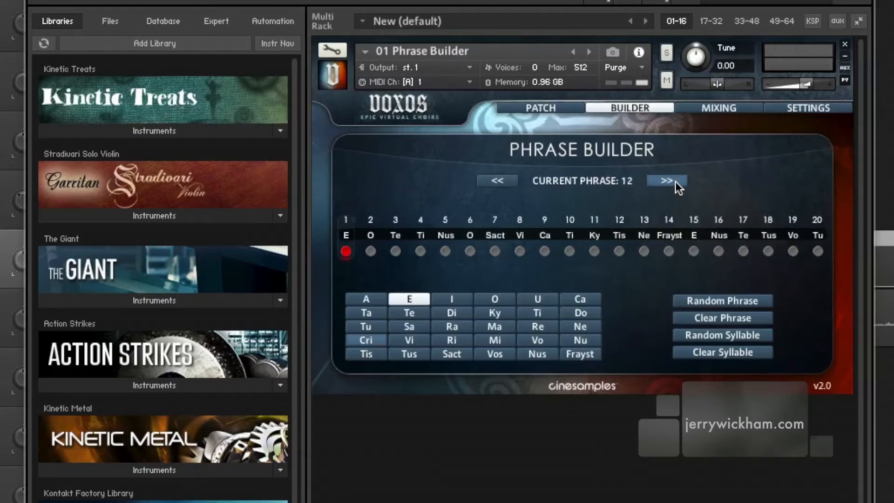
Set the Phrase Builder's current phrase to 1 and select its twelfth syllable, followed by its third
left_click(675, 181)
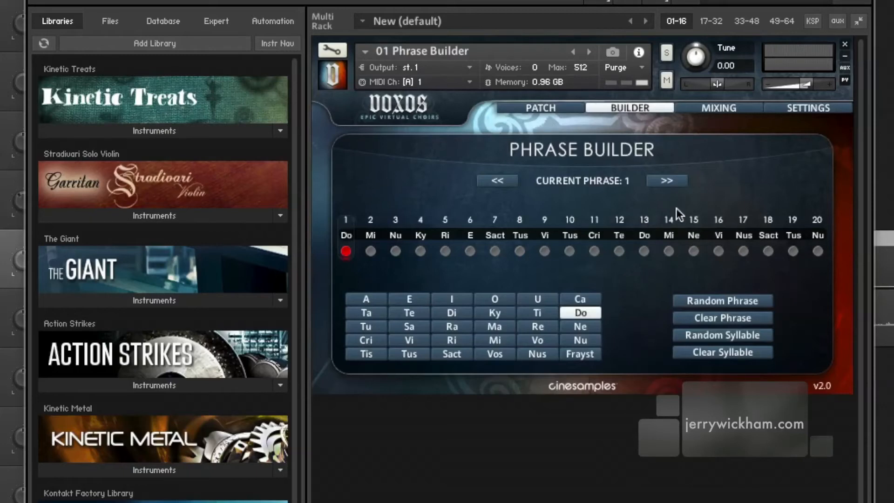
left_click(620, 250)
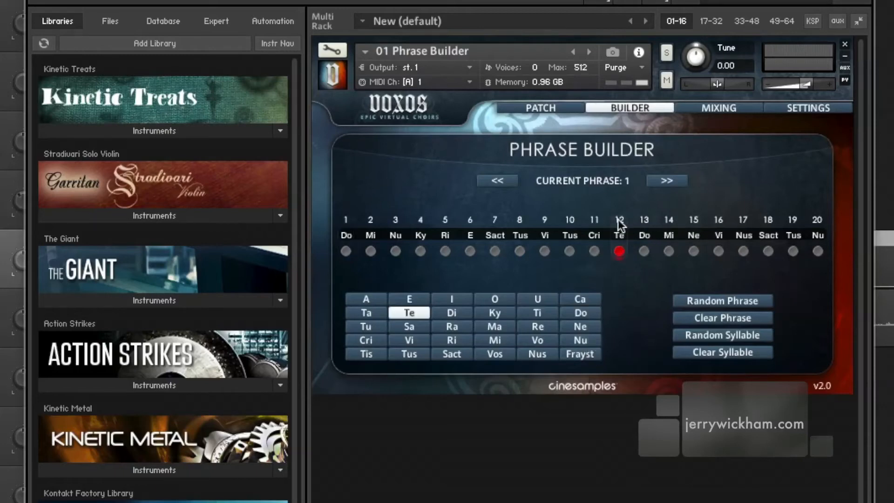
left_click(395, 248)
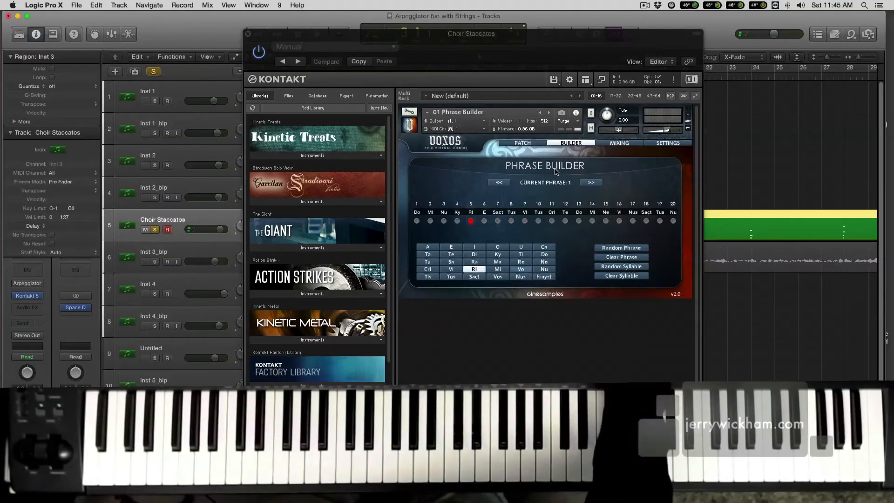
Set the Voxos Phrase Builder patch to Stacc Only and select syllable 12 on its builder page
left_click(523, 145)
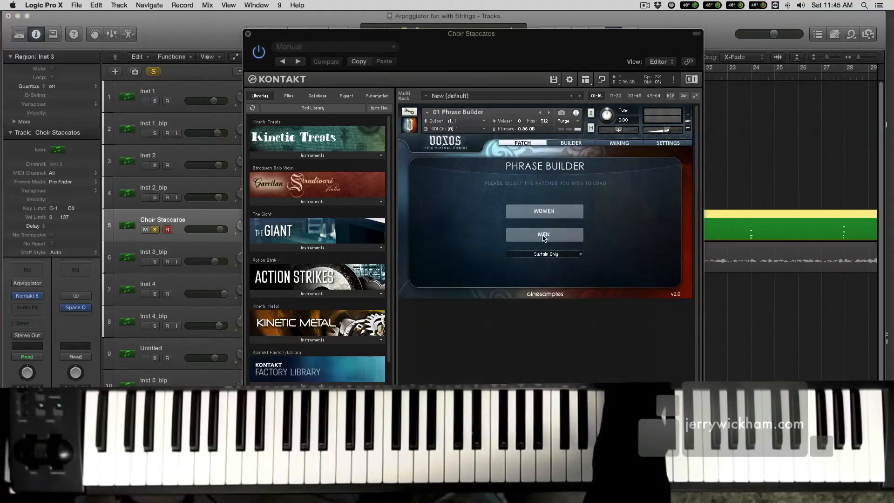
left_click(561, 256)
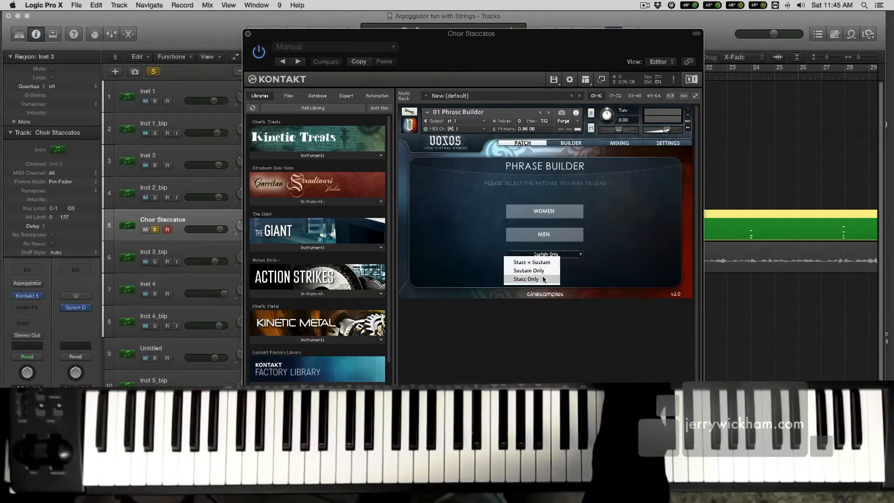
left_click(544, 279)
left_click(567, 145)
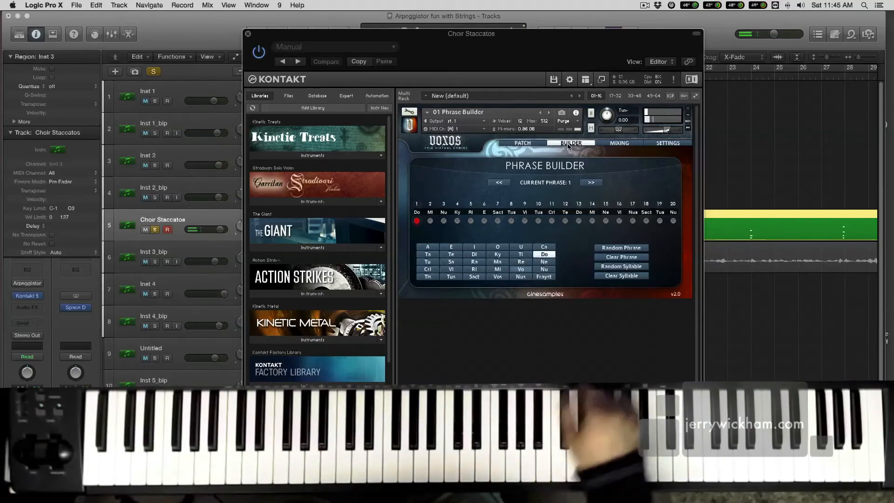
left_click(565, 221)
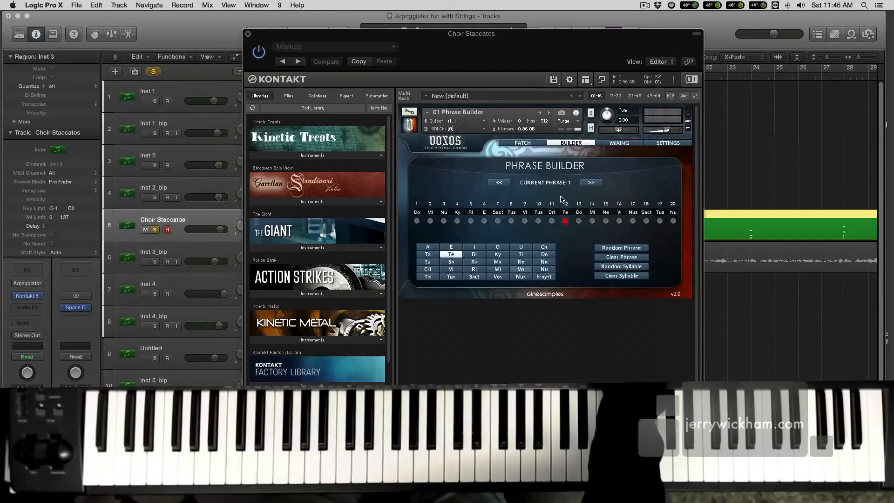
Turn on the Choir Staccatos track's Arpeggiator, and close both its window and the Kontakt instrument window
left_click(248, 34)
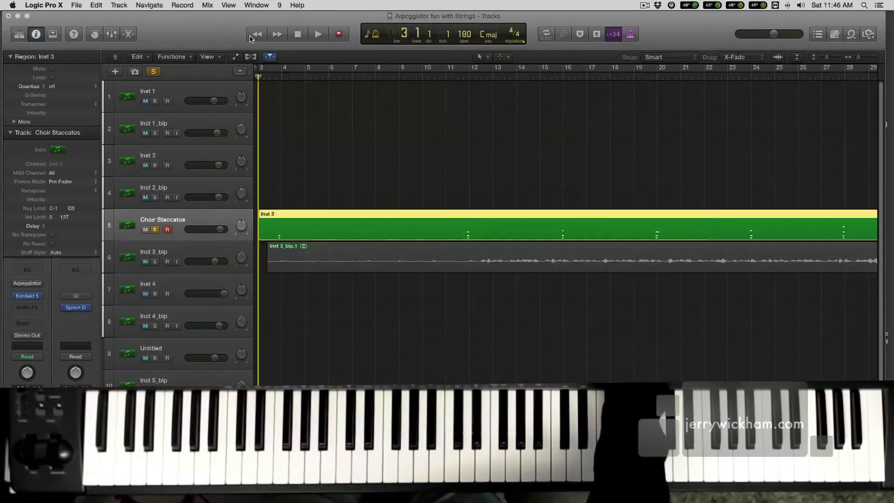
left_click(25, 285)
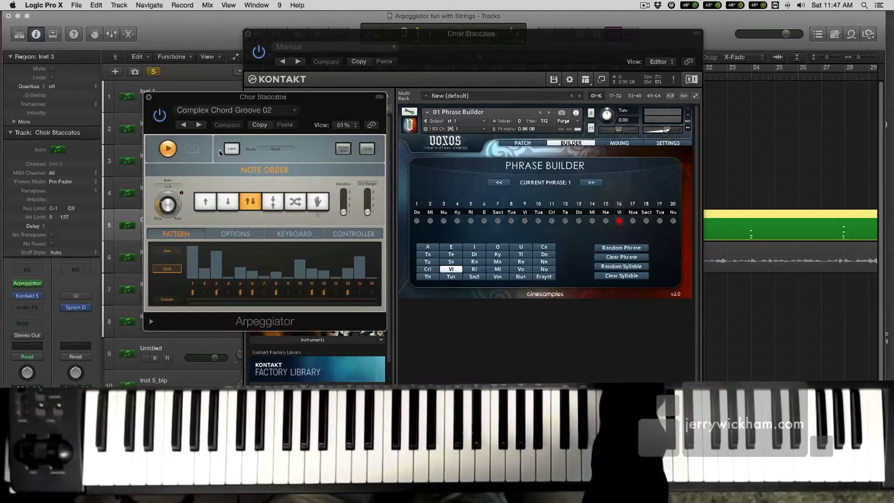
left_click(149, 98)
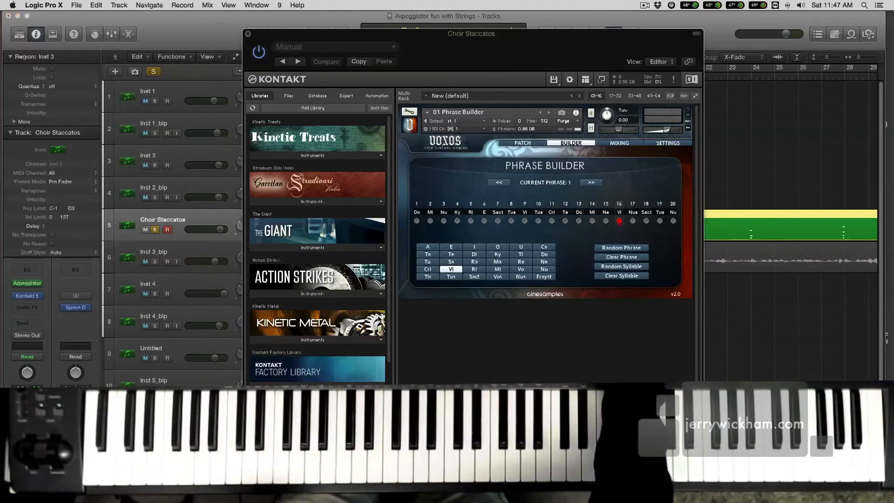
left_click(248, 34)
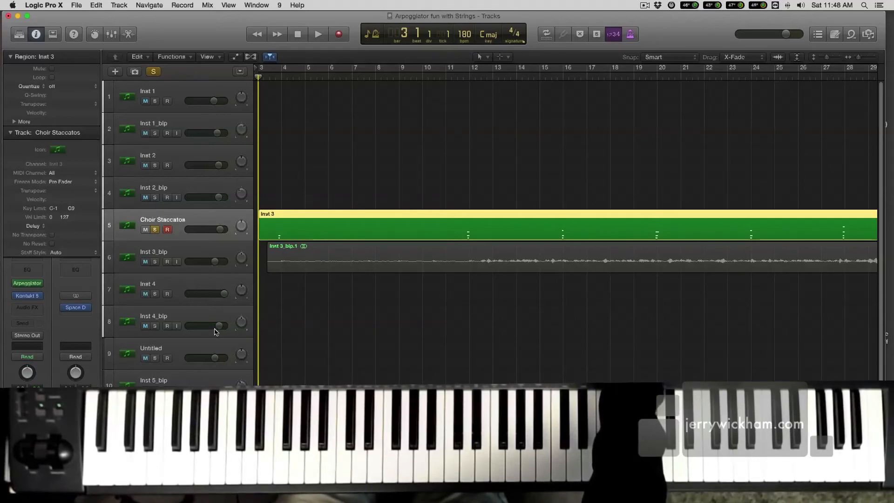
Turn off solo on the Choir Staccatos track and solo its bounced track, Inst 3_bip, instead
scroll(214, 350, "down", 3)
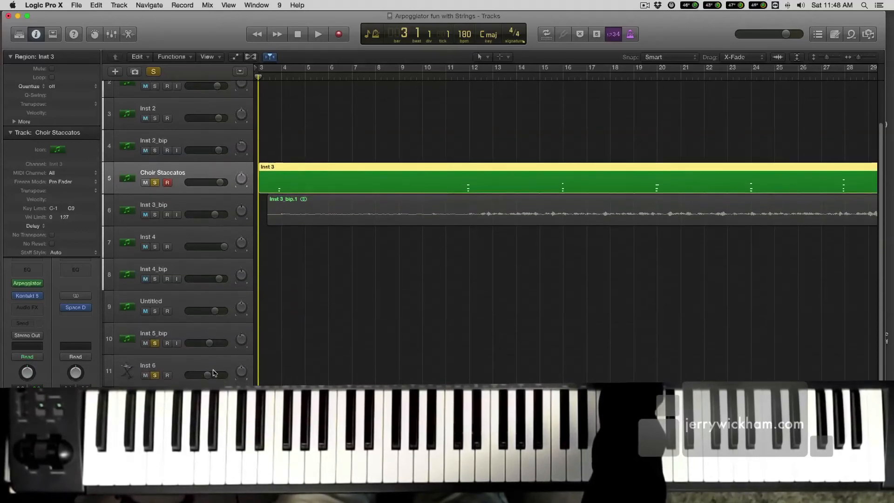
scroll(213, 373, "up", 2)
scroll(214, 369, "right", 10)
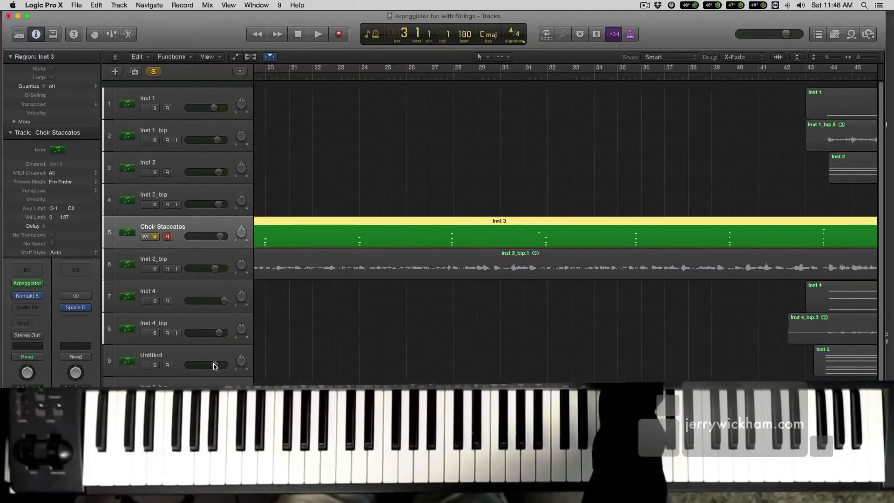
scroll(214, 366, "right", 10)
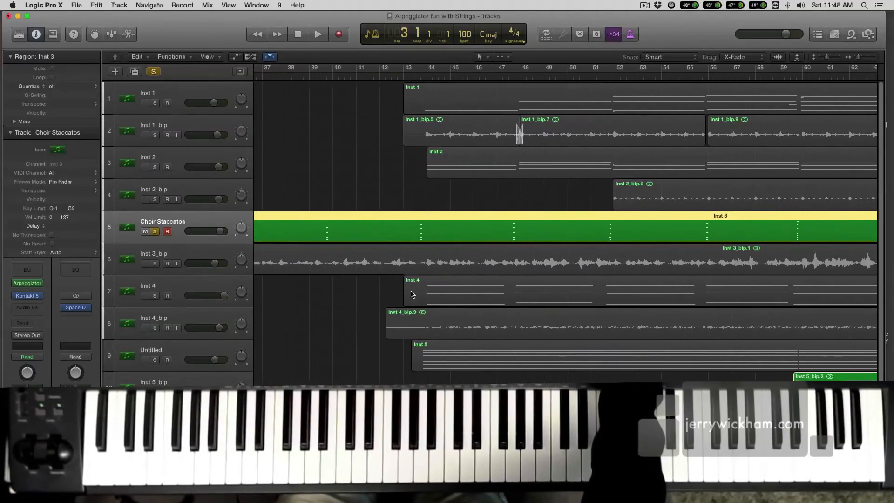
scroll(412, 293, "down", 1)
scroll(358, 366, "left", 20)
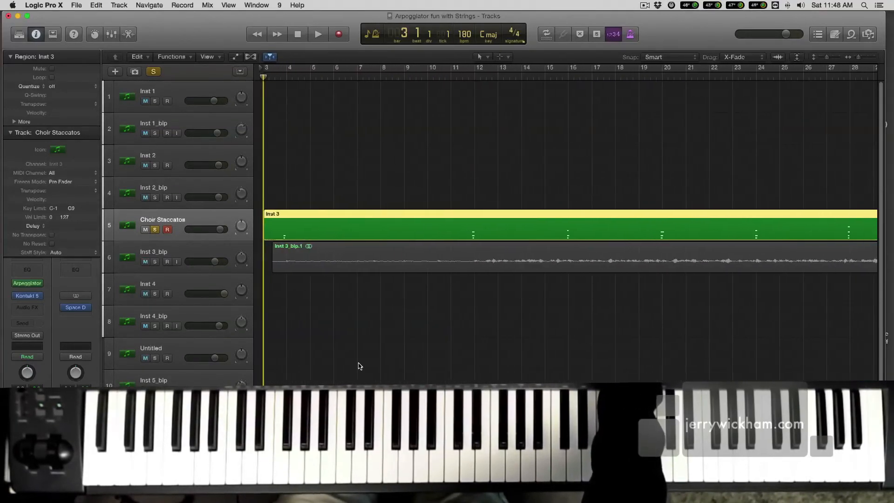
left_click(155, 230)
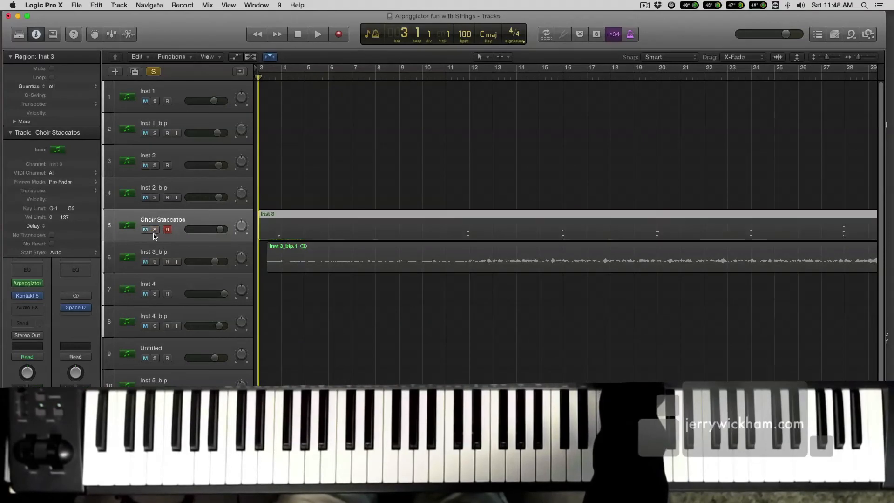
left_click(155, 262)
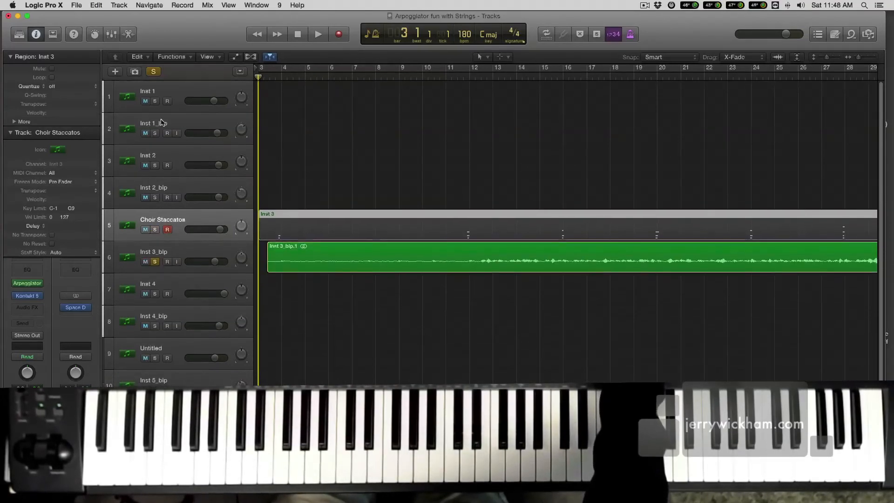
Solo the bounced tracks Inst 1_bip, Inst 2_bip and Inst 4_bip as well
scroll(162, 122, "right", 4)
scroll(162, 123, "right", 10)
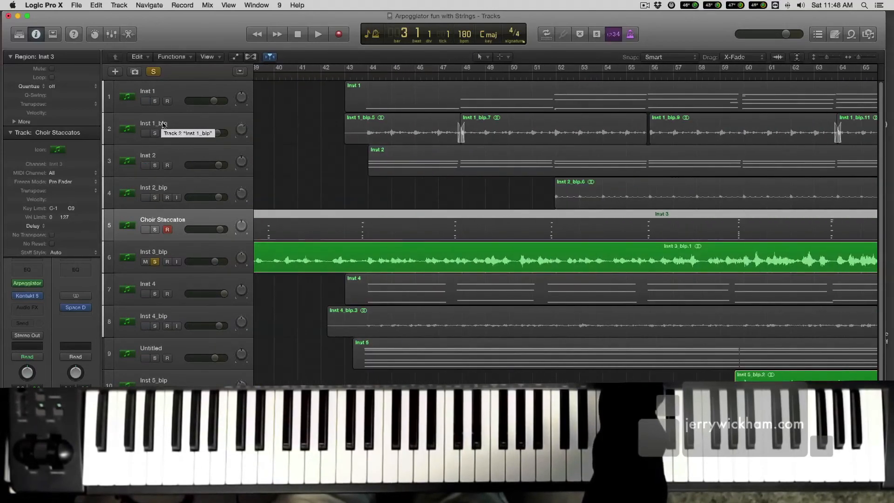
left_click(154, 133)
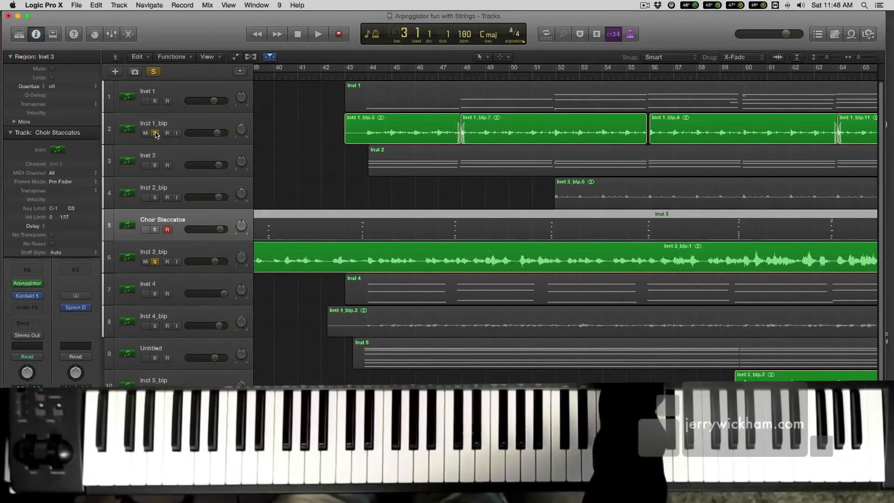
left_click(154, 197)
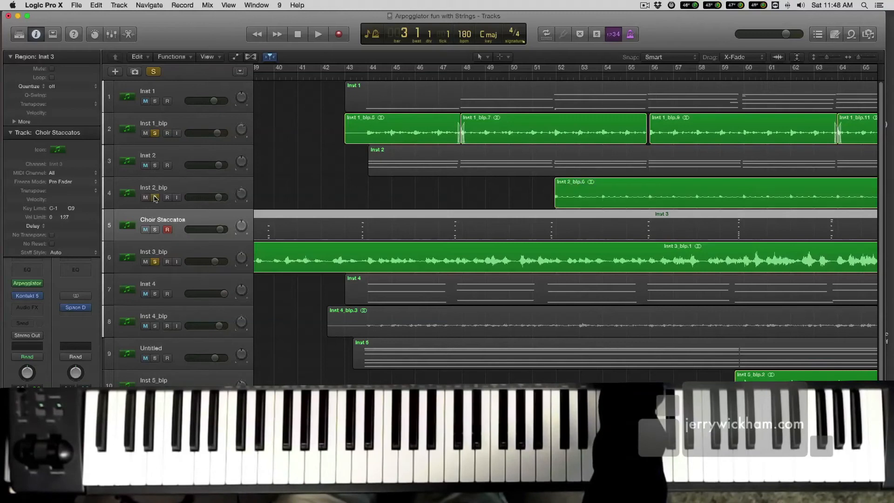
left_click(154, 326)
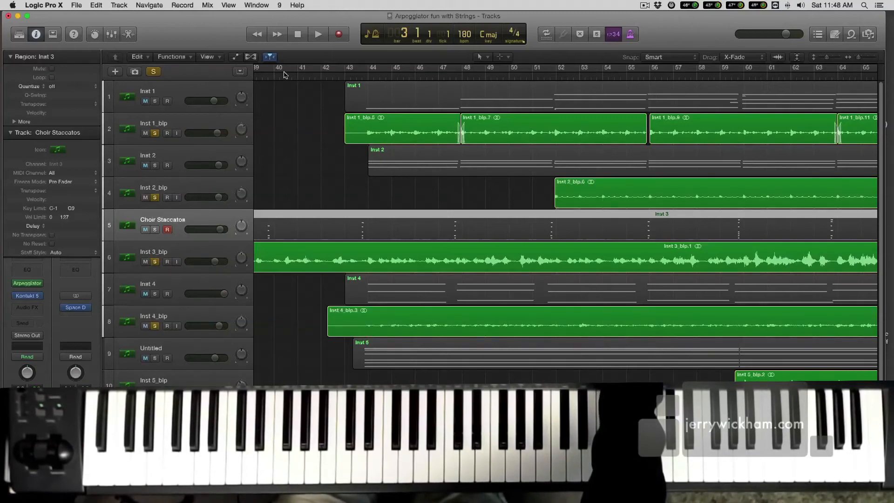
Look over the track list and the arrangement to check which tracks and regions are soloed
left_click(307, 40)
scroll(198, 315, "down", 4)
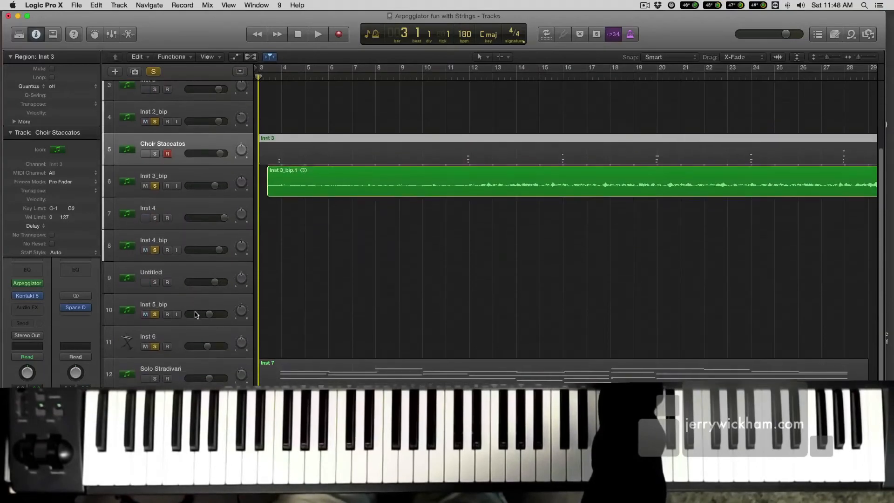
scroll(196, 315, "up", 3)
scroll(195, 315, "up", 4)
scroll(199, 315, "down", 4)
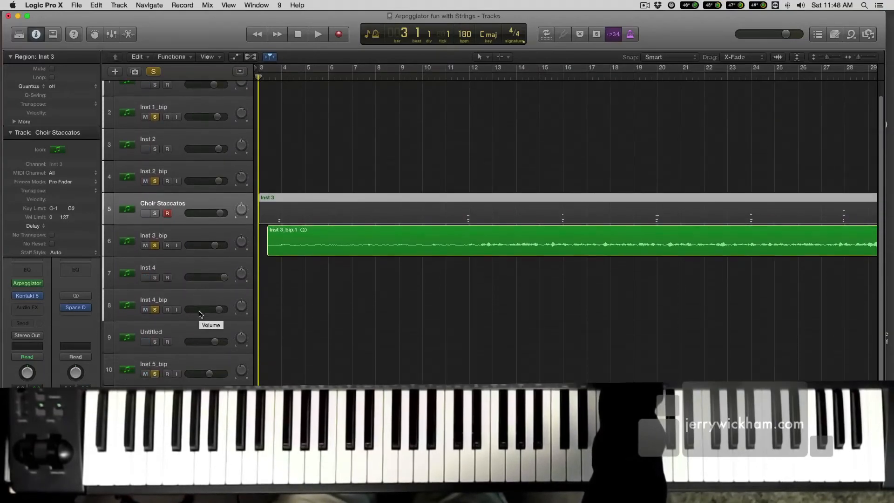
scroll(200, 315, "right", 7)
scroll(199, 314, "right", 15)
scroll(200, 315, "left", 20)
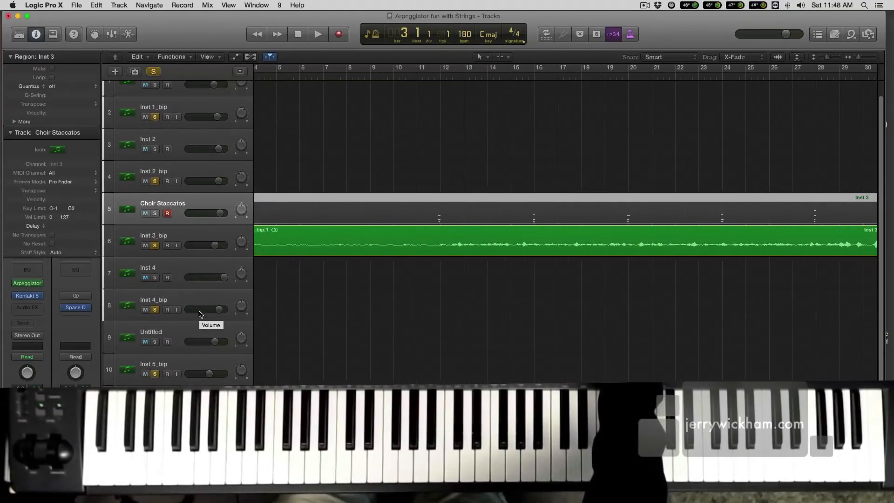
scroll(199, 314, "up", 1)
scroll(235, 189, "left", 3)
scroll(236, 188, "right", 1)
Play the soloed tracks from bar 3, turn on playhead following during playback, and stop near bar 85 once the bounced regions end
left_click(319, 34)
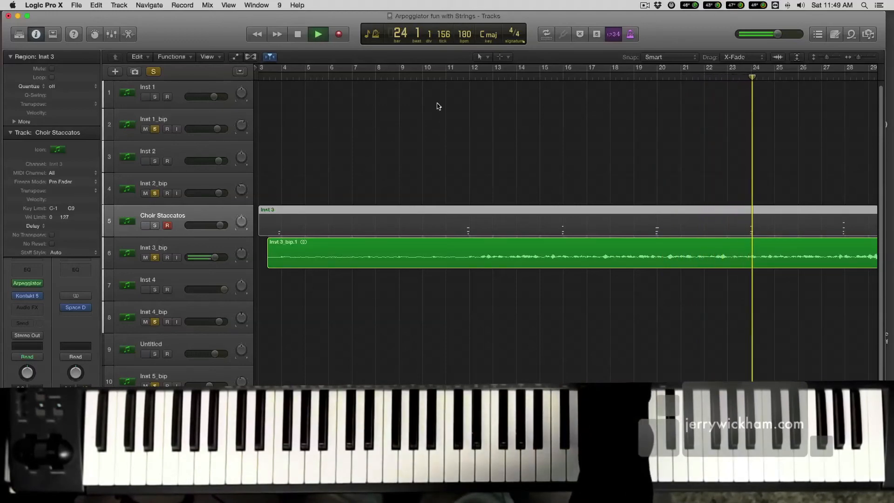
scroll(436, 106, "right", 10)
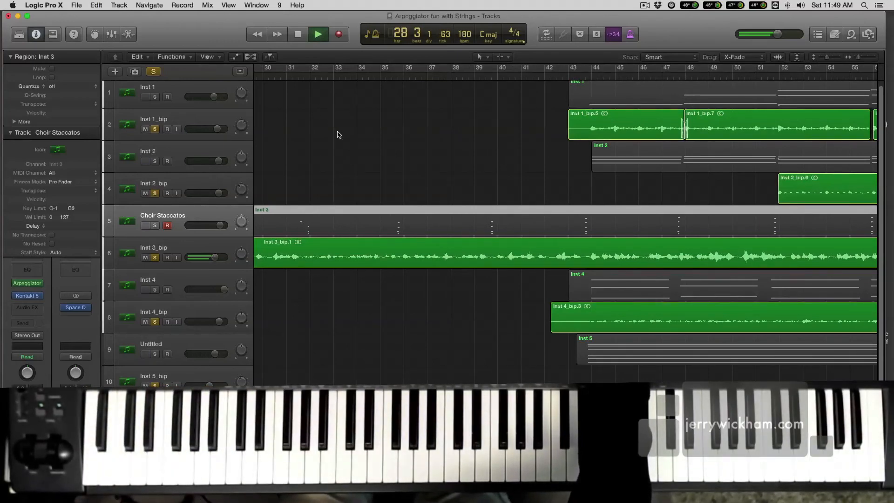
scroll(336, 133, "left", 3)
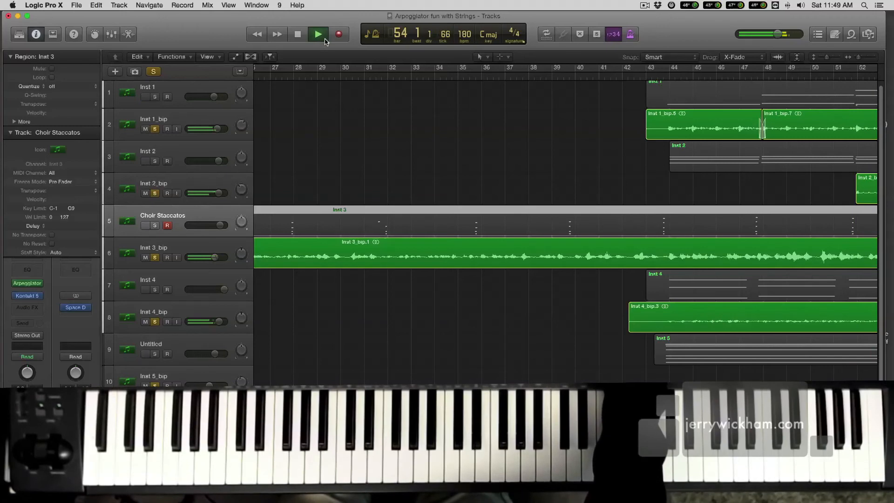
left_click(269, 57)
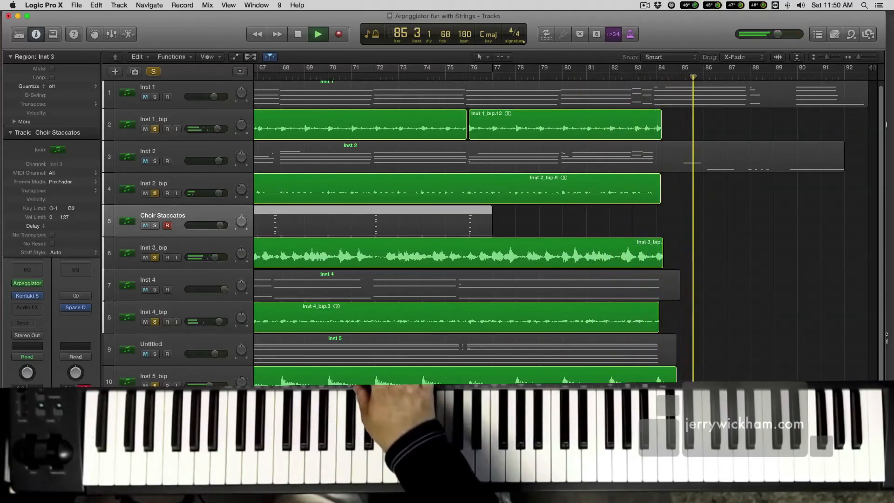
key("space")
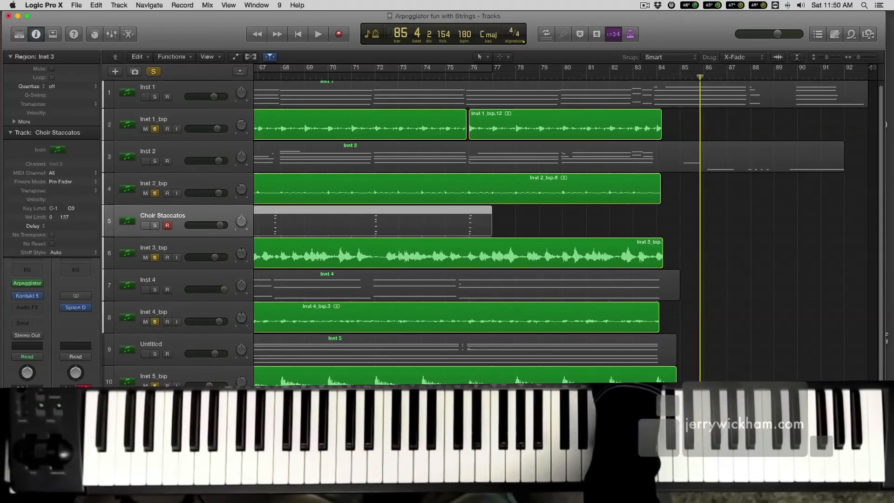
scroll(565, 225, "left", 15)
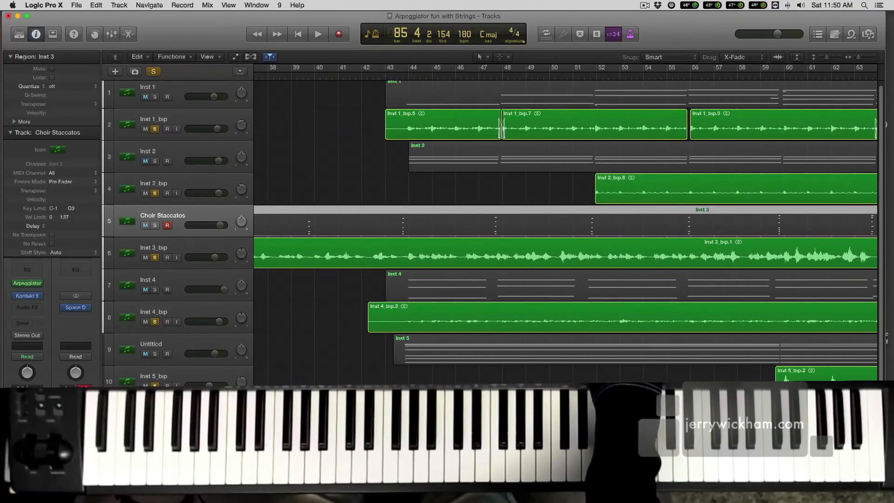
scroll(565, 225, "left", 15)
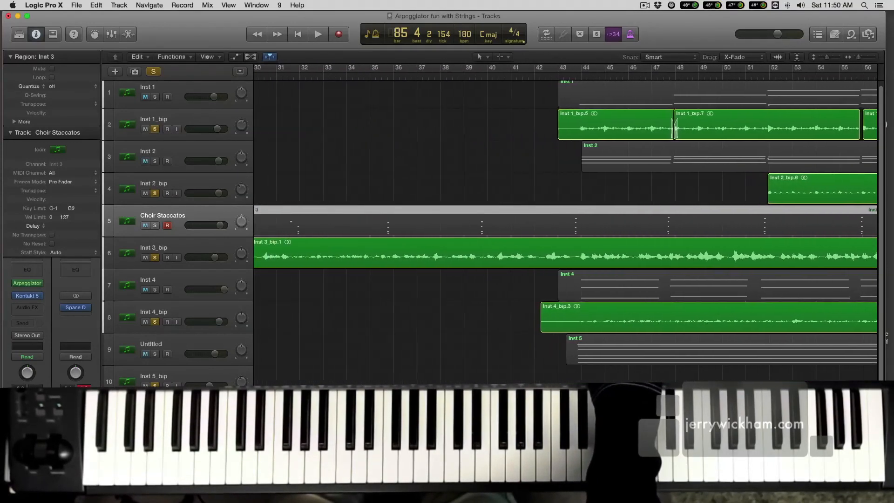
scroll(564, 224, "left", 6)
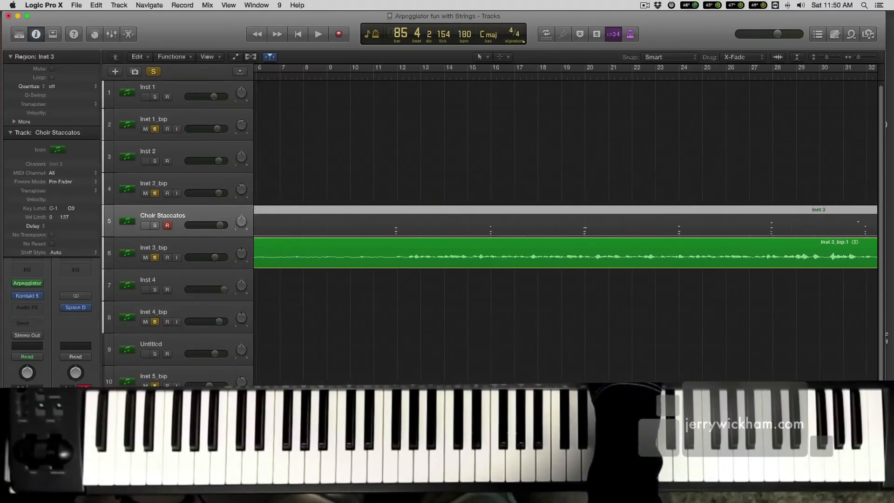
scroll(565, 225, "left", 2)
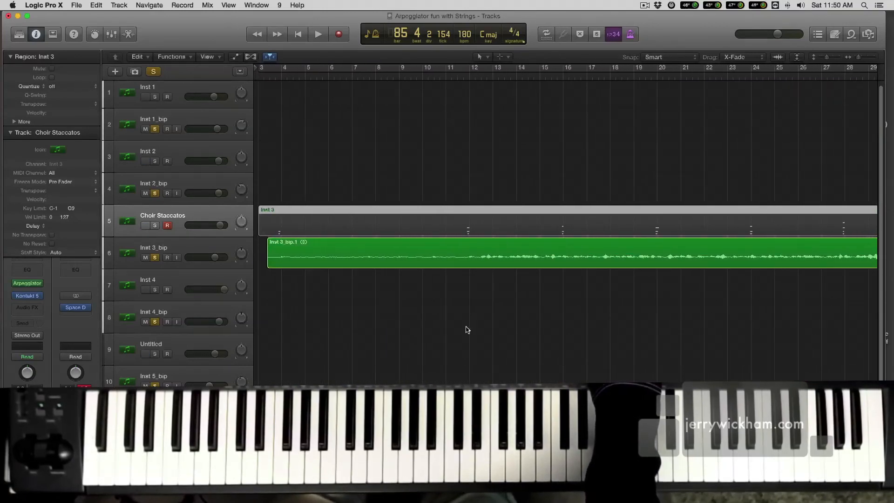